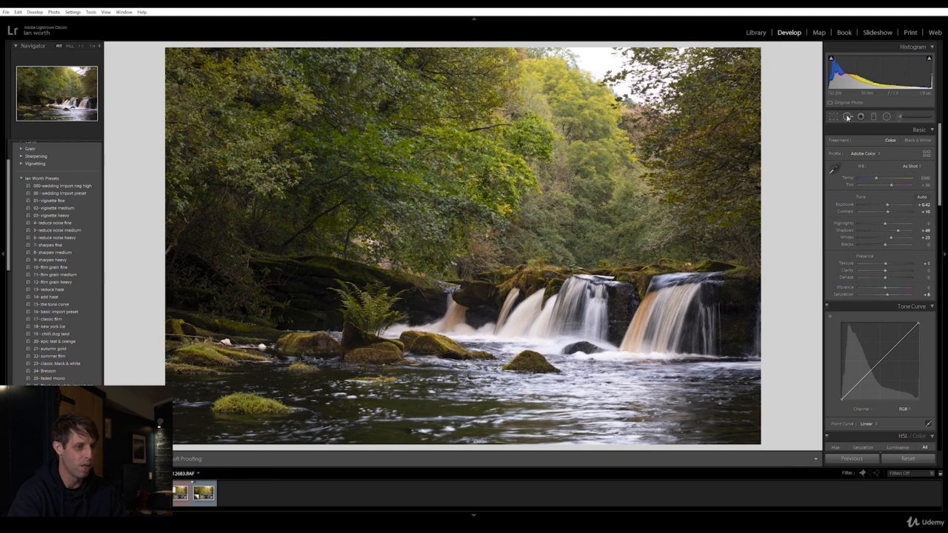
- Try a tighter crop on the waterfall photo, straighten it along the rock ledge, and reset the crop
click(833, 117)
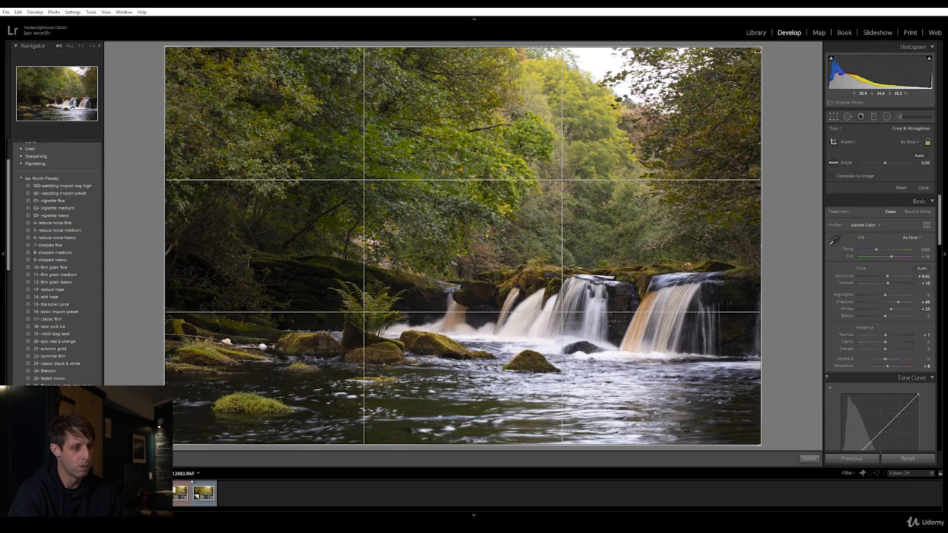
drag(762, 48, 743, 68)
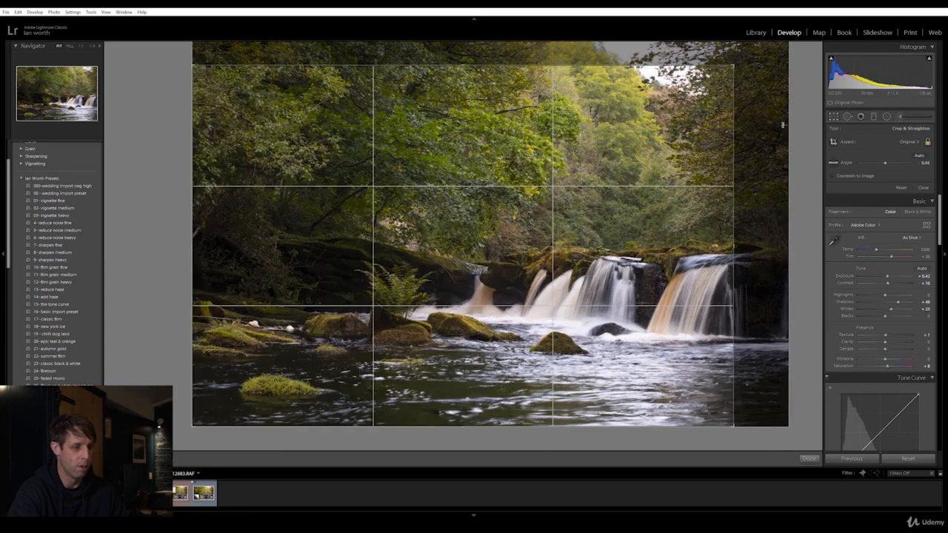
click(833, 162)
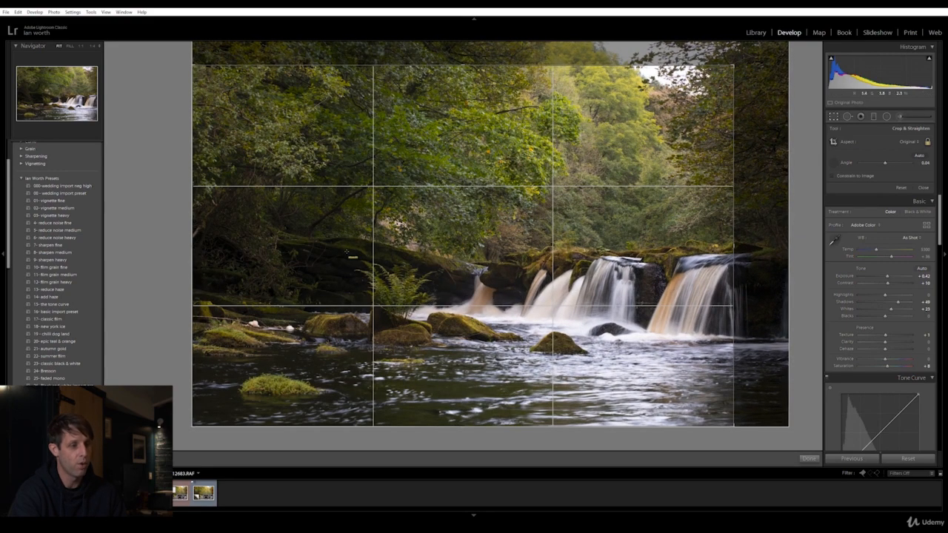
drag(346, 251, 681, 254)
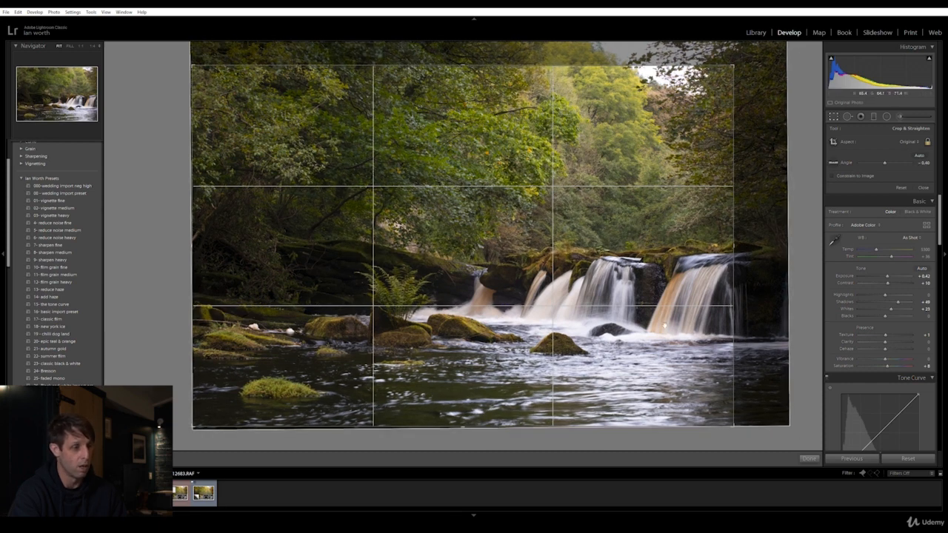
right_click(651, 277)
click(697, 34)
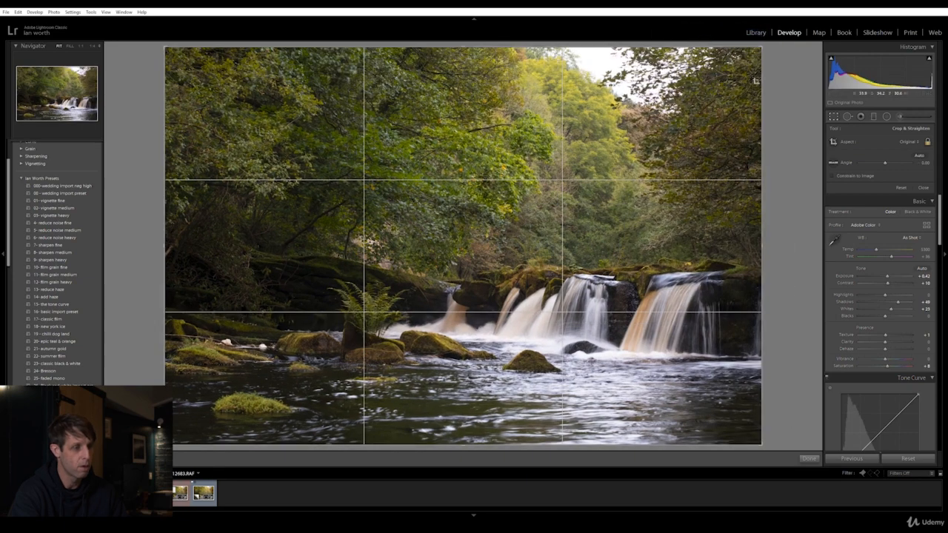
- Try a small portrait crop around the trees above the waterfall and undo it
drag(590, 95, 687, 300)
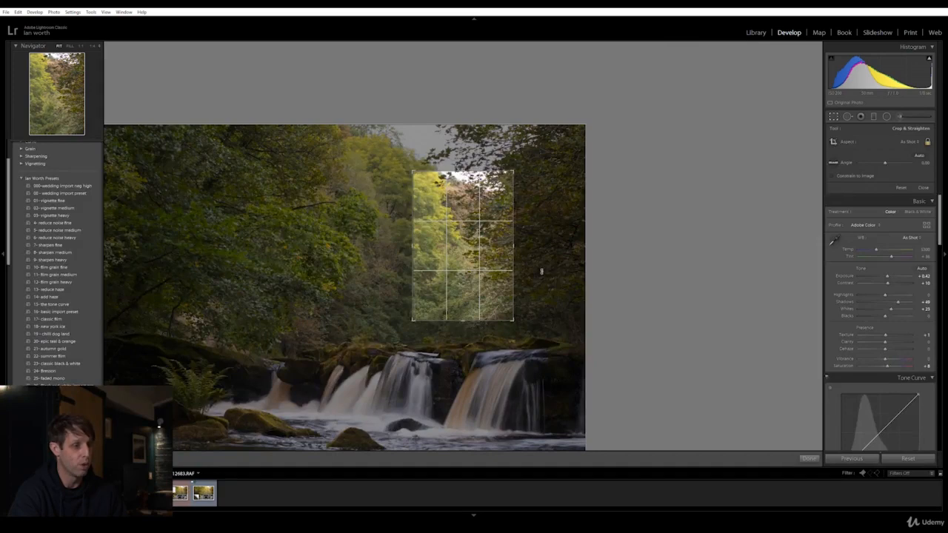
key(ctrl+z)
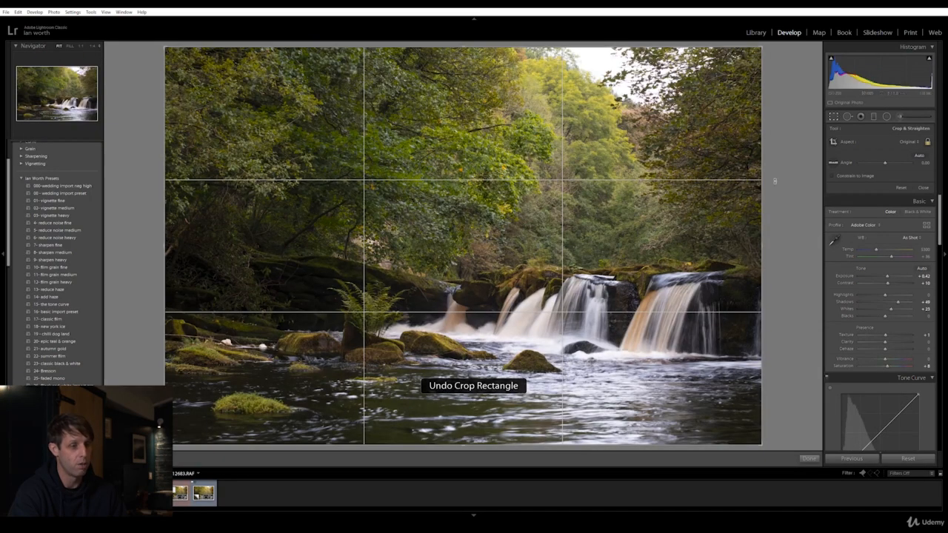
- Crop the waterfall photo to 16 x 9, shifting the image upward within the frame and tightening the crop slightly
click(918, 142)
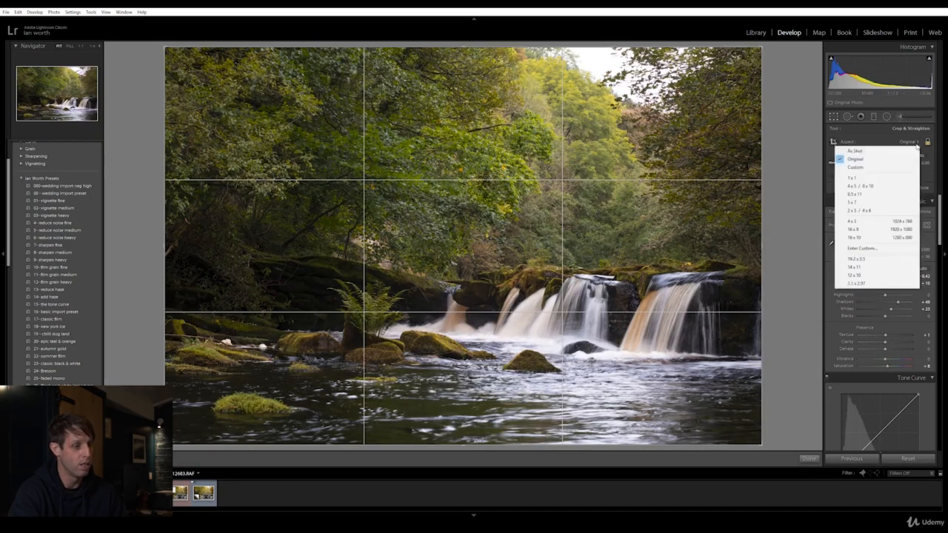
click(853, 229)
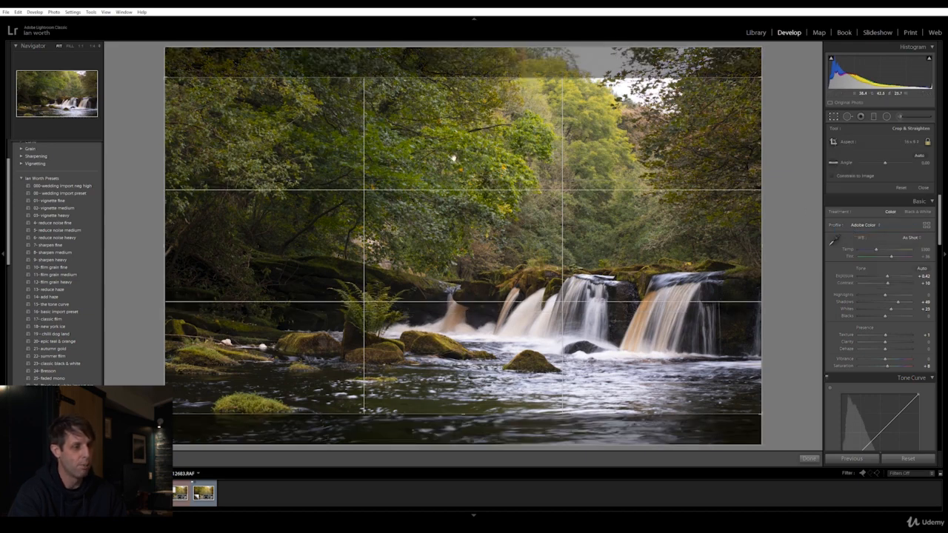
drag(452, 172, 449, 153)
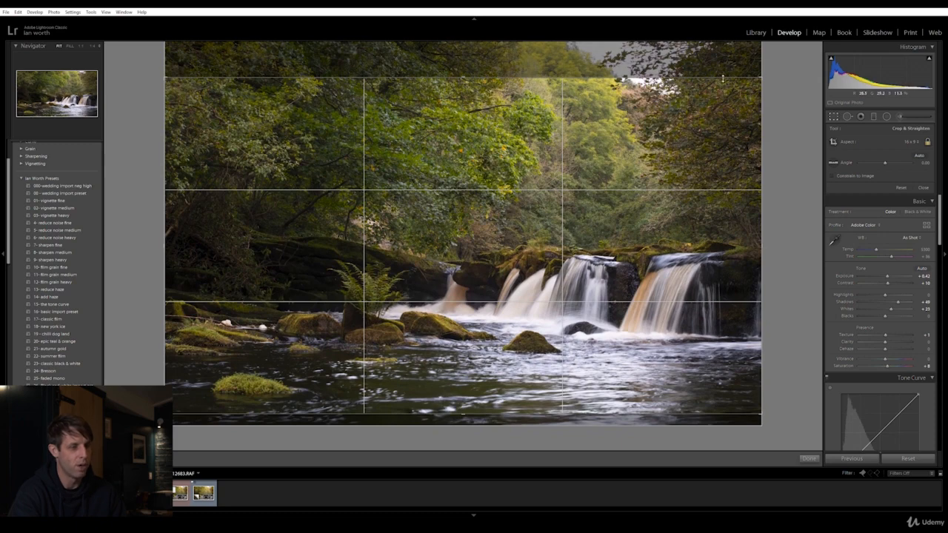
drag(761, 76, 755, 84)
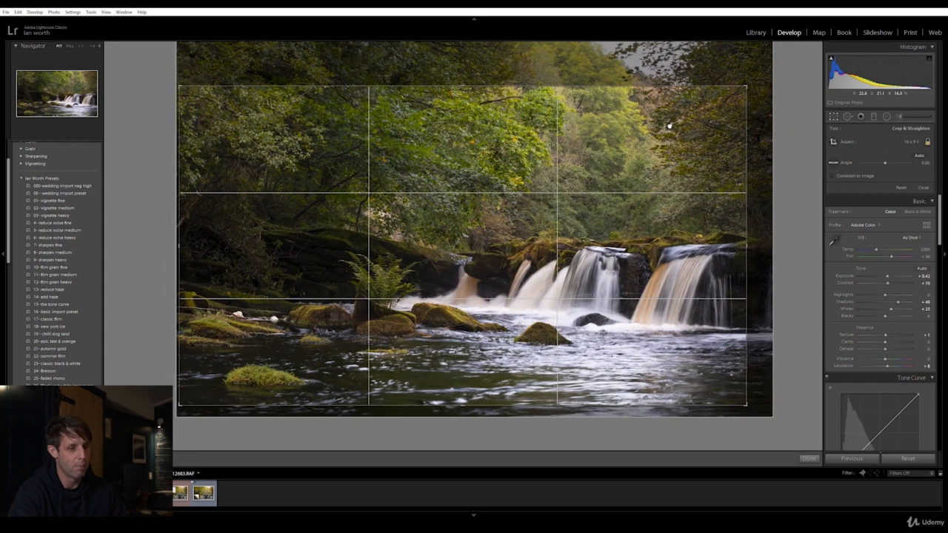
click(809, 459)
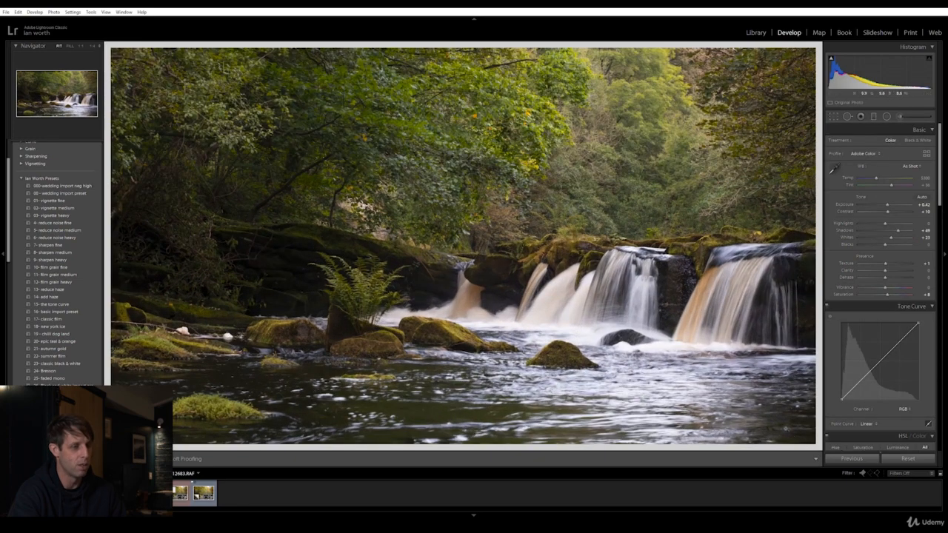
- Cycle through the crop guide overlays, including the golden spiral, back to the thirds grid and close the crop
click(833, 117)
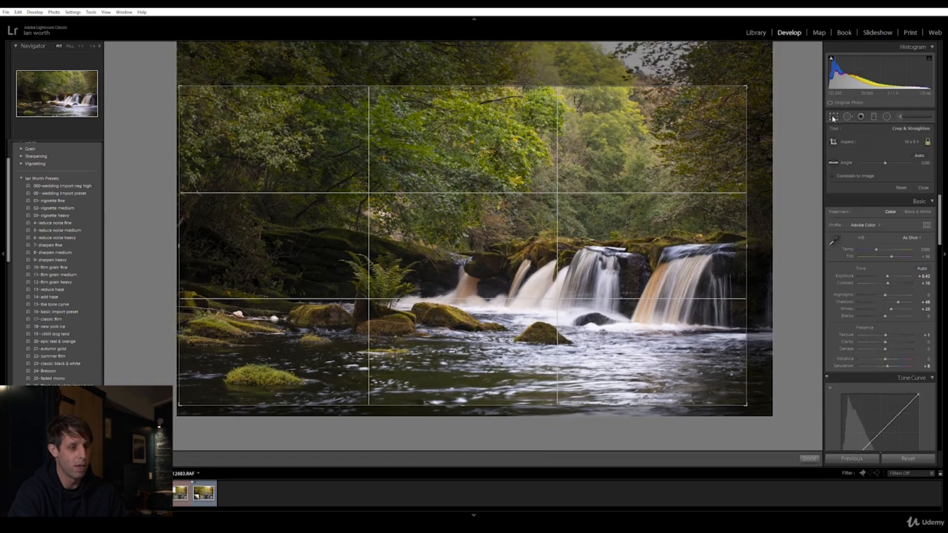
key(o)
key(o)
key(o)
key(o)
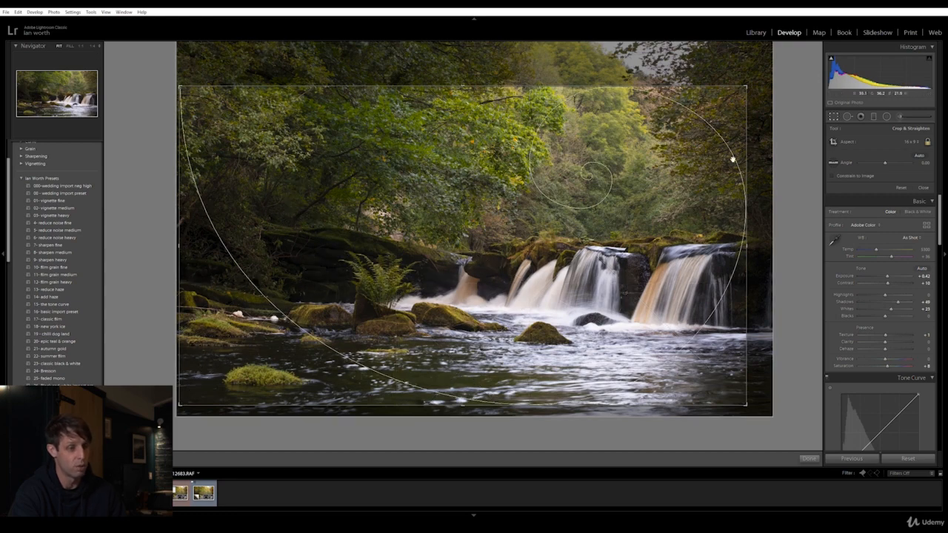
key(o)
key(o)
key(o)
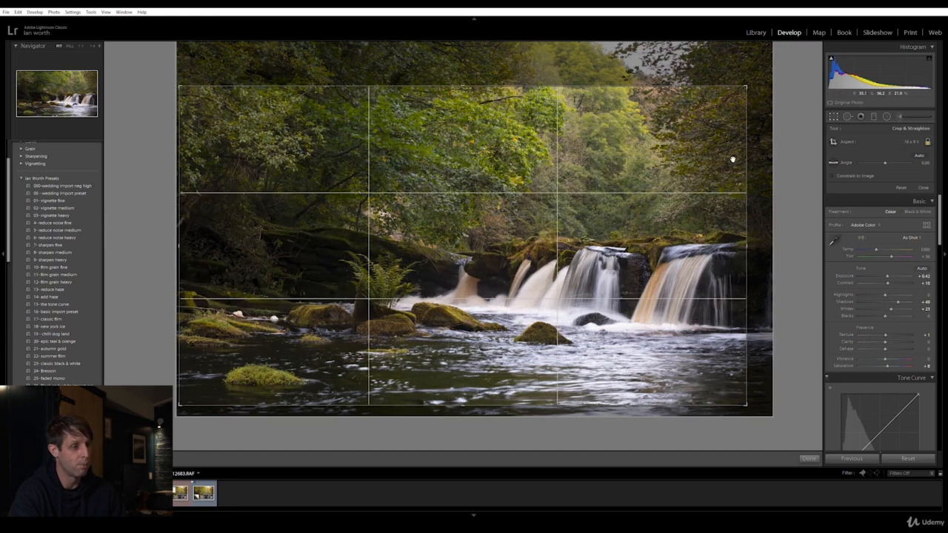
click(809, 458)
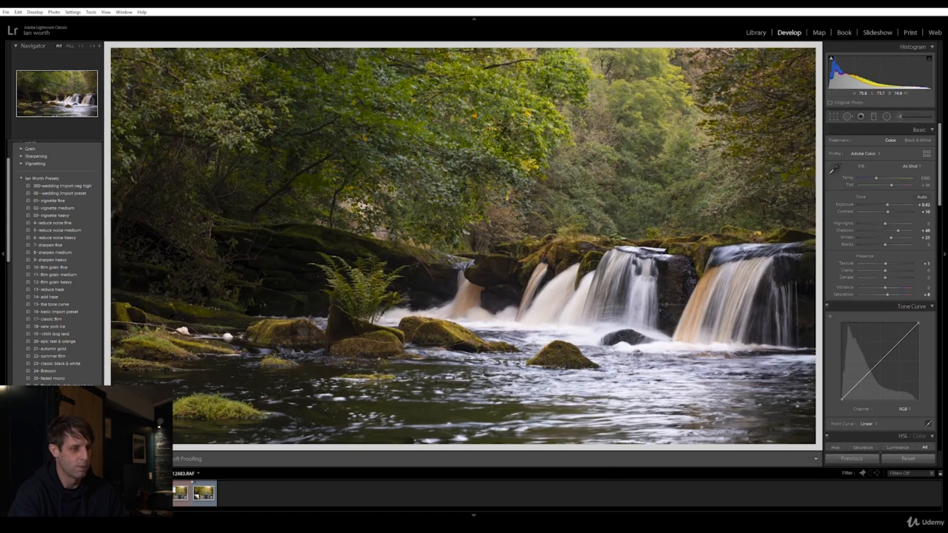
- Unlock the crop's aspect ratio and freely enlarge the crop frame from its side edge and corners
click(835, 117)
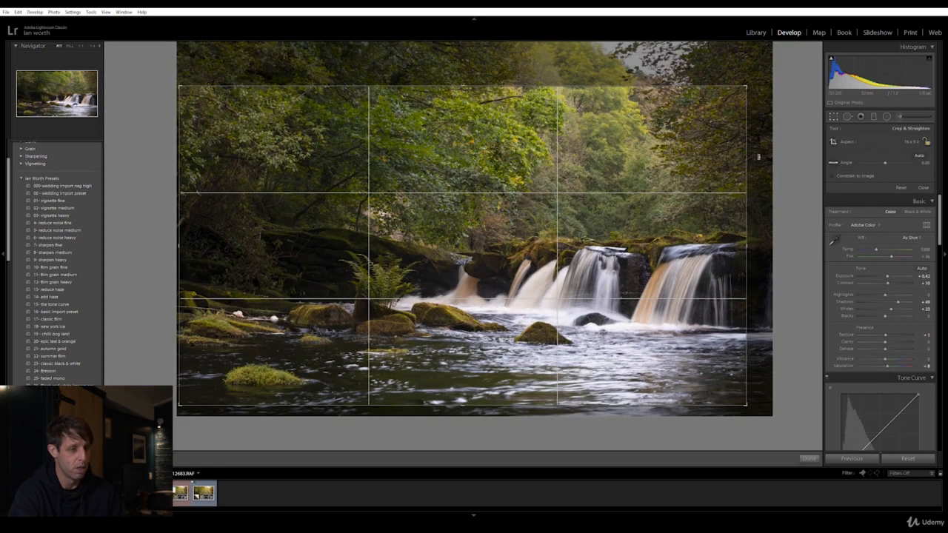
mouse_move(746, 161)
mouse_down()
mouse_move(722, 161)
mouse_move(752, 159)
mouse_up()
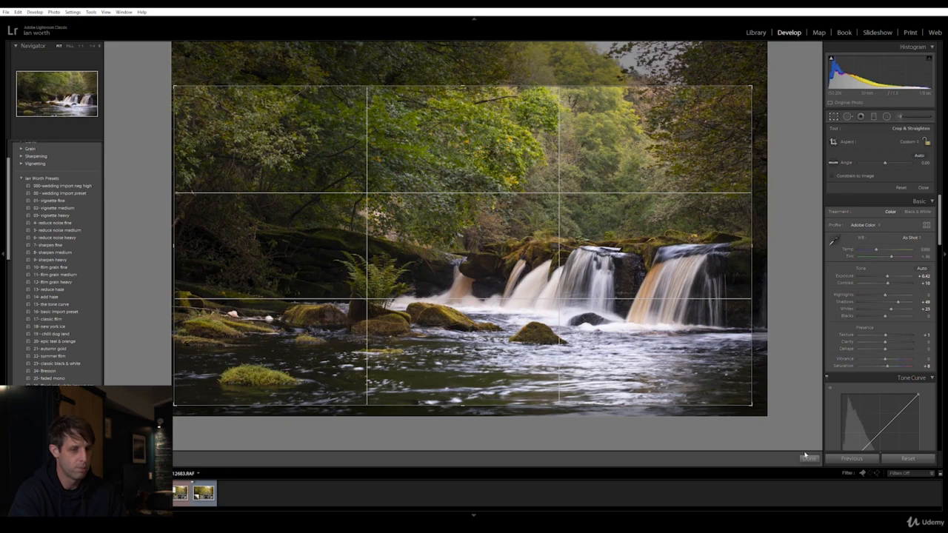
click(808, 457)
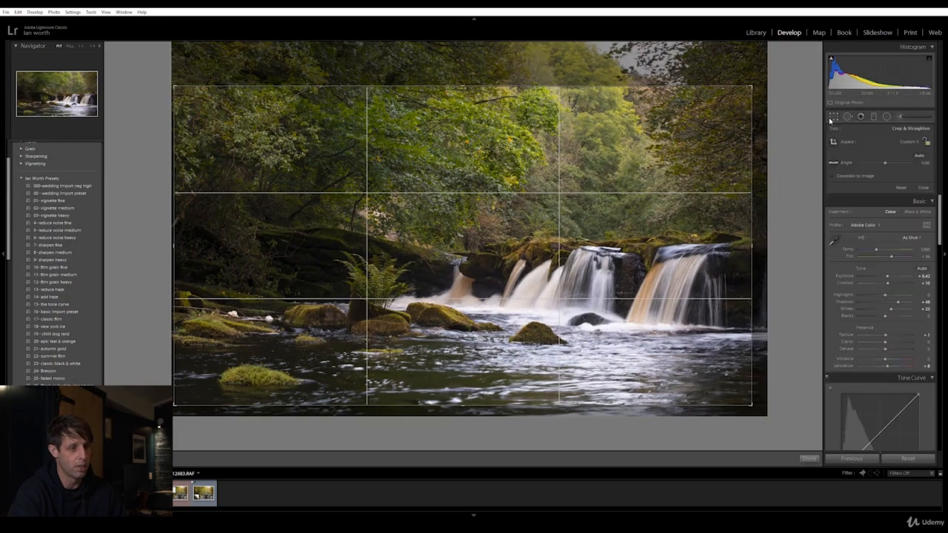
click(833, 117)
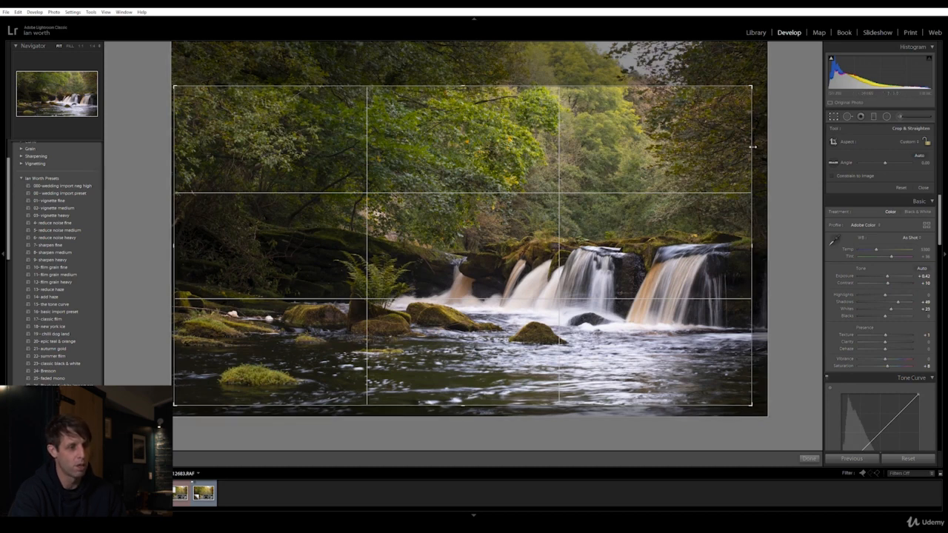
drag(751, 86, 755, 84)
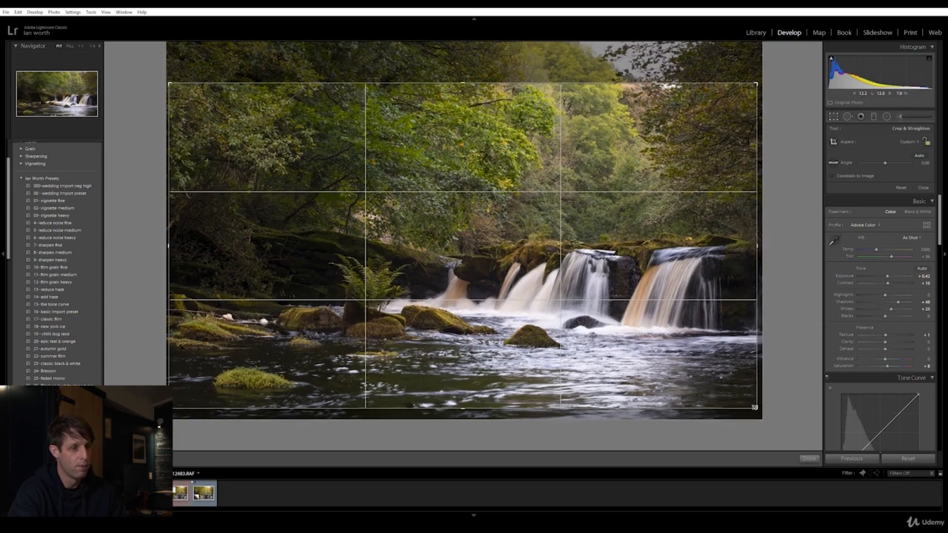
drag(753, 407, 755, 409)
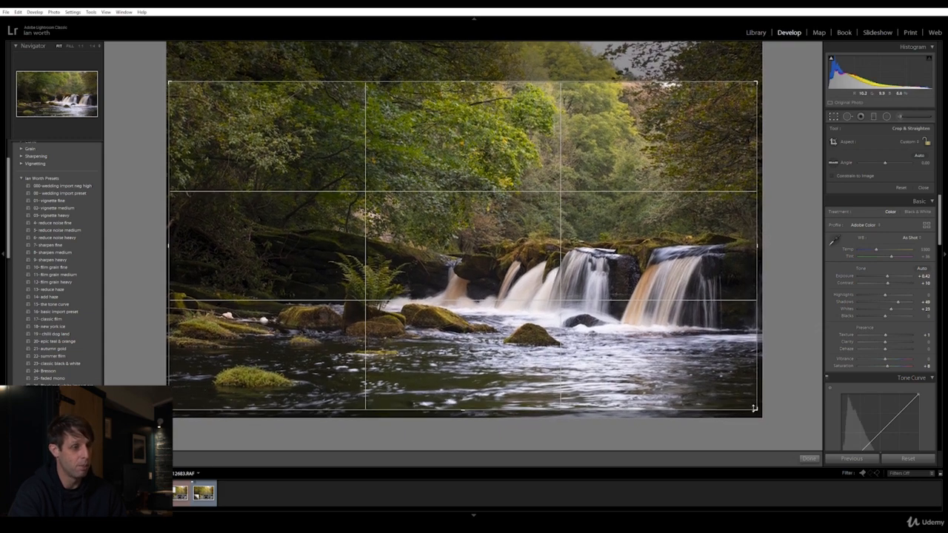
- Reset the waterfall photo's crop to the full original frame and finish cropping
right_click(707, 246)
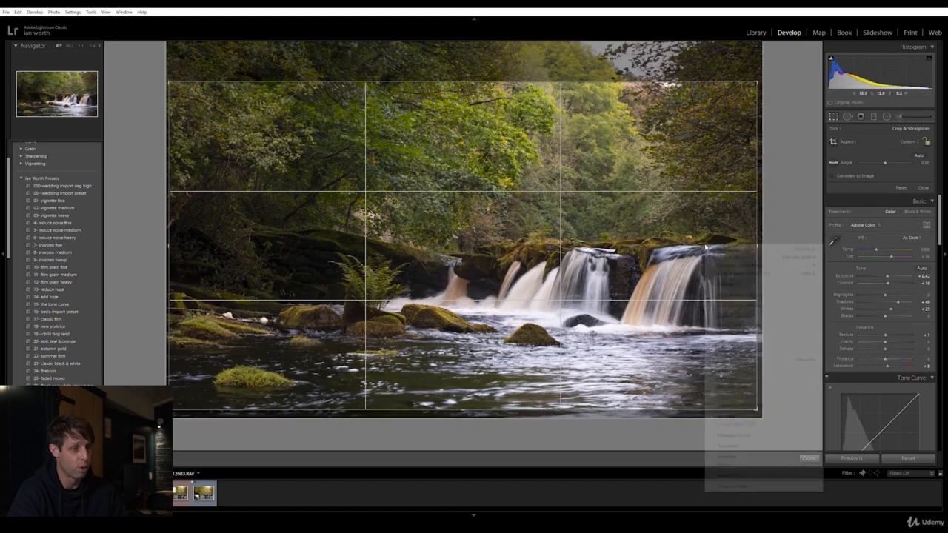
click(729, 248)
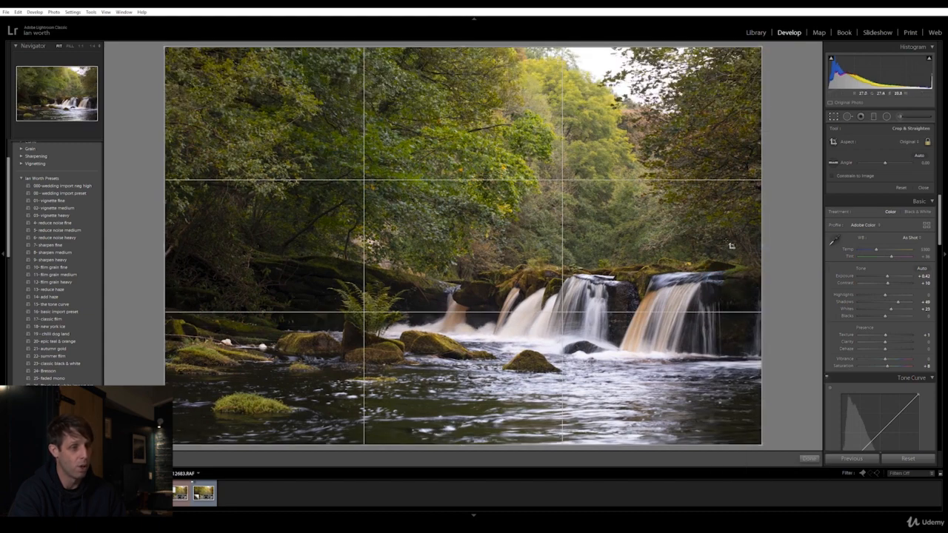
click(808, 458)
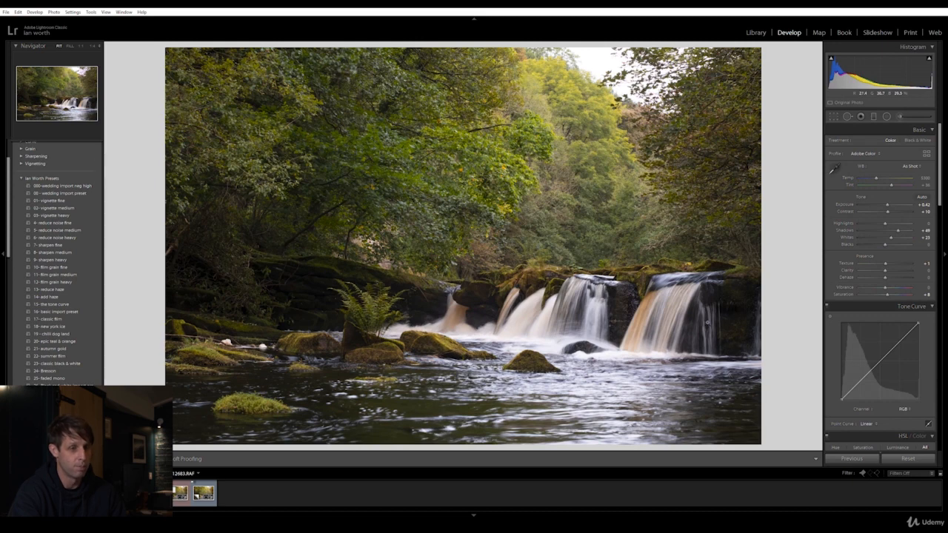
- Heal a small spot in the river below the fern using brush size 76, sampling nearby water as the source
click(848, 116)
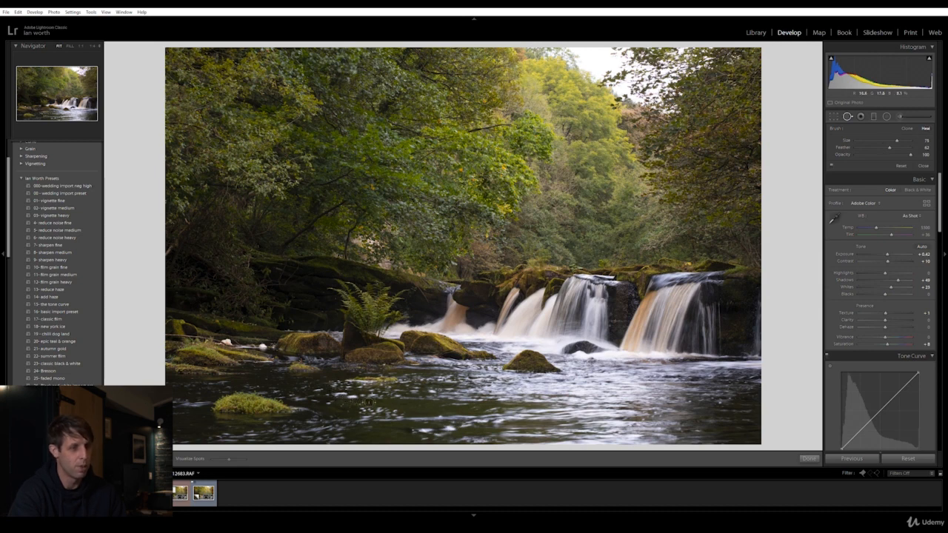
scroll(368, 402, up, 3)
click(354, 397)
drag(374, 399, 419, 406)
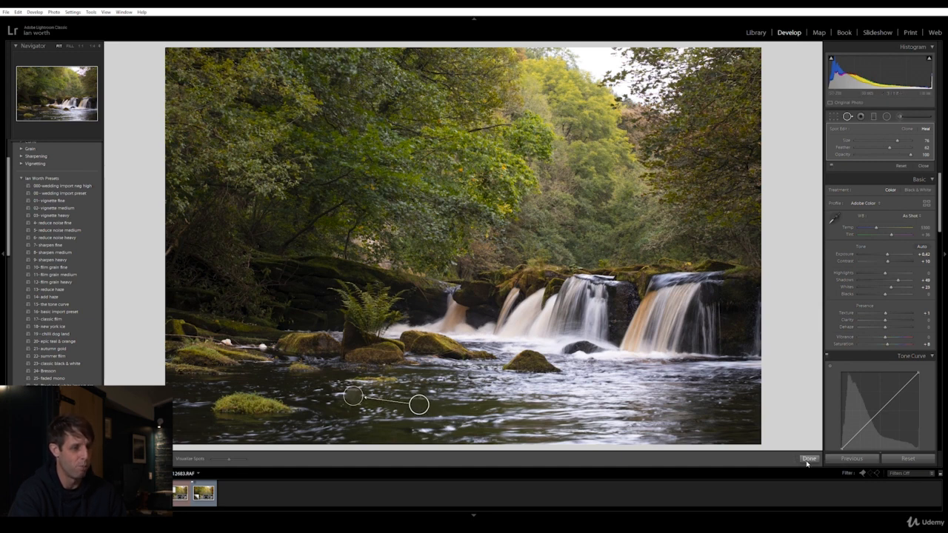
click(808, 459)
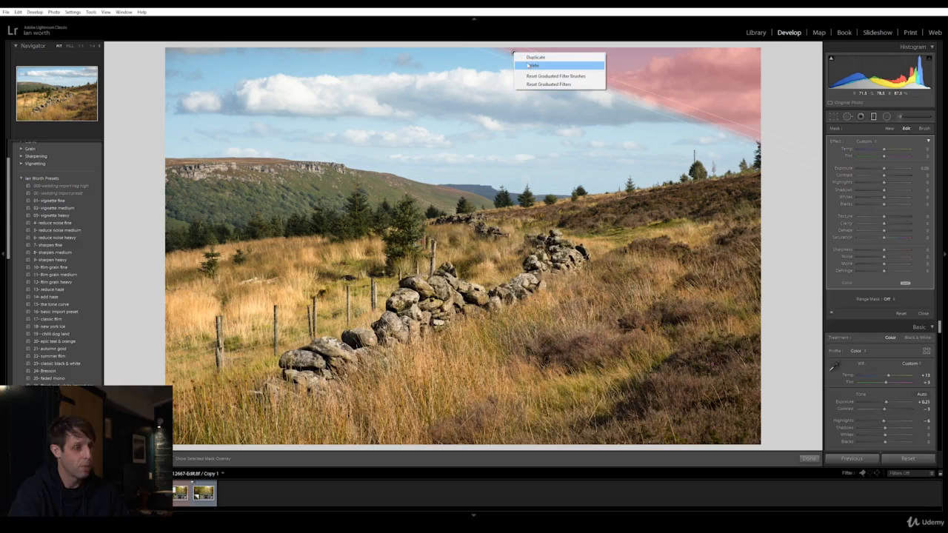
- Delete the angled graduated filter from the sky of the stone wall landscape and close the filter tool
click(531, 65)
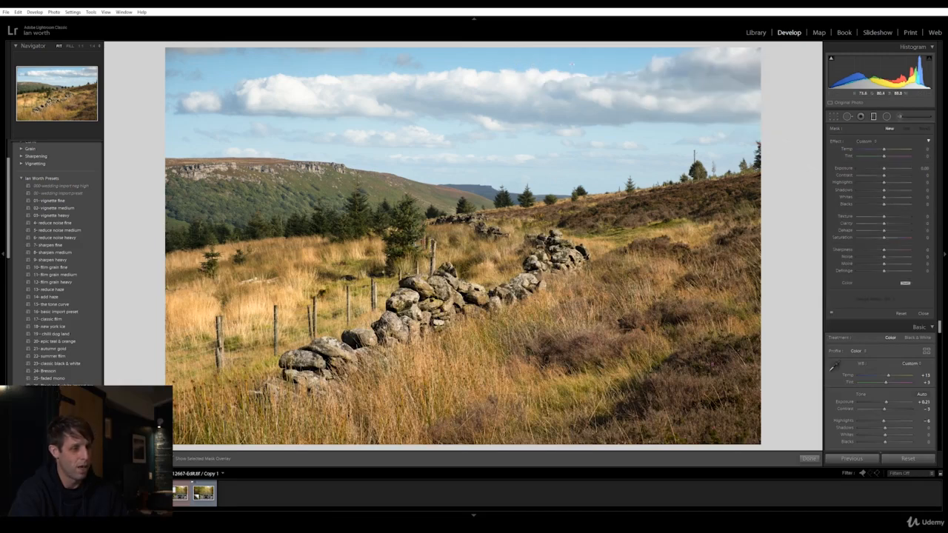
click(809, 458)
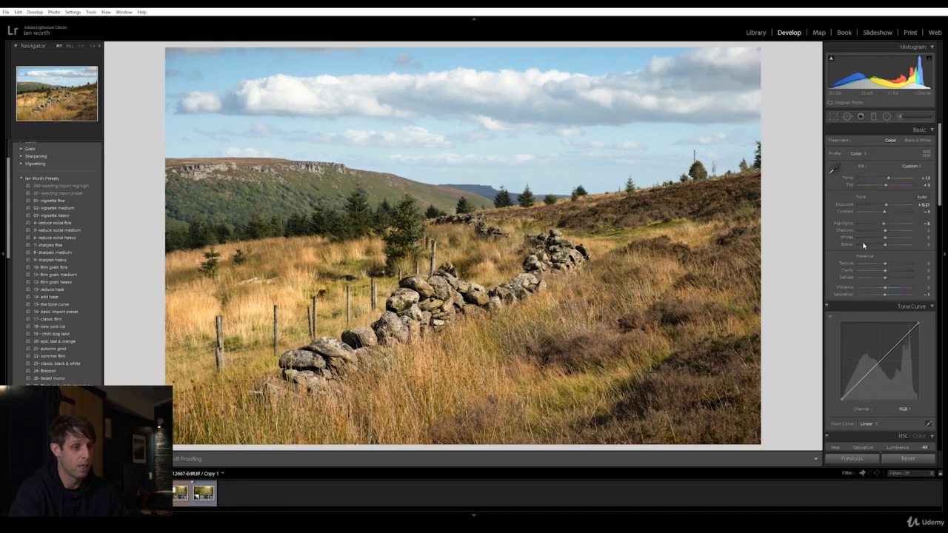
- Draw a graduated filter from the top of the sky down to the tree line and inspect its mask overlay
click(873, 118)
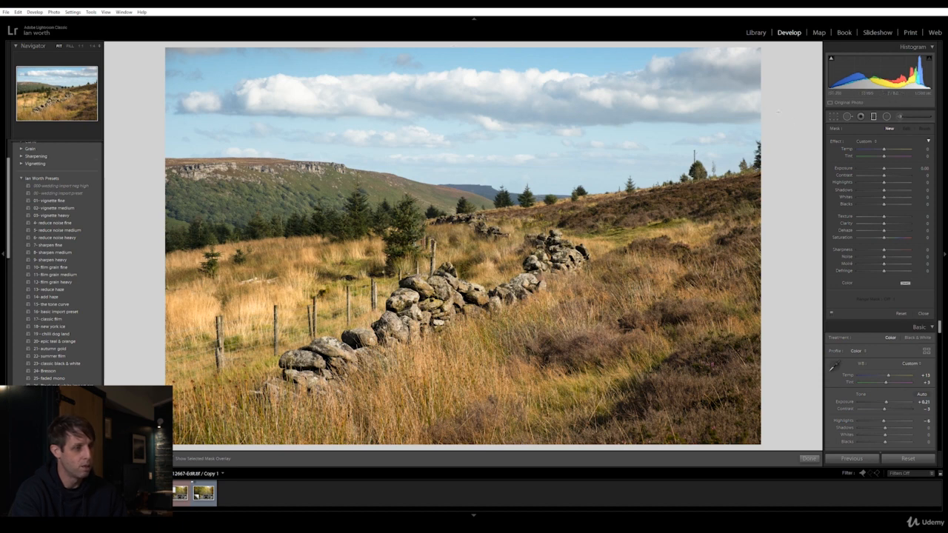
drag(440, 48, 438, 227)
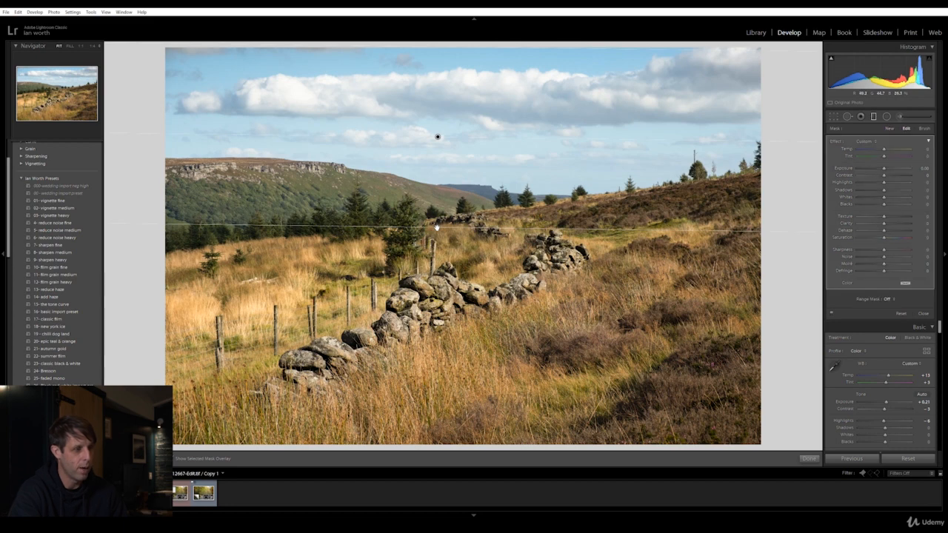
key(o)
key(o)
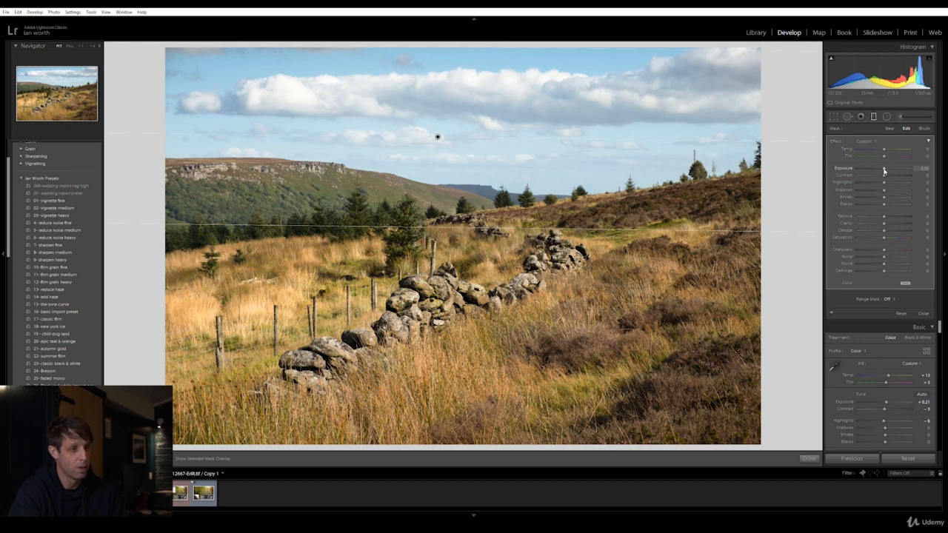
- Recheck the graduated filter's mask coverage and lower its exposure to about -0.9 to darken the sky
key(o)
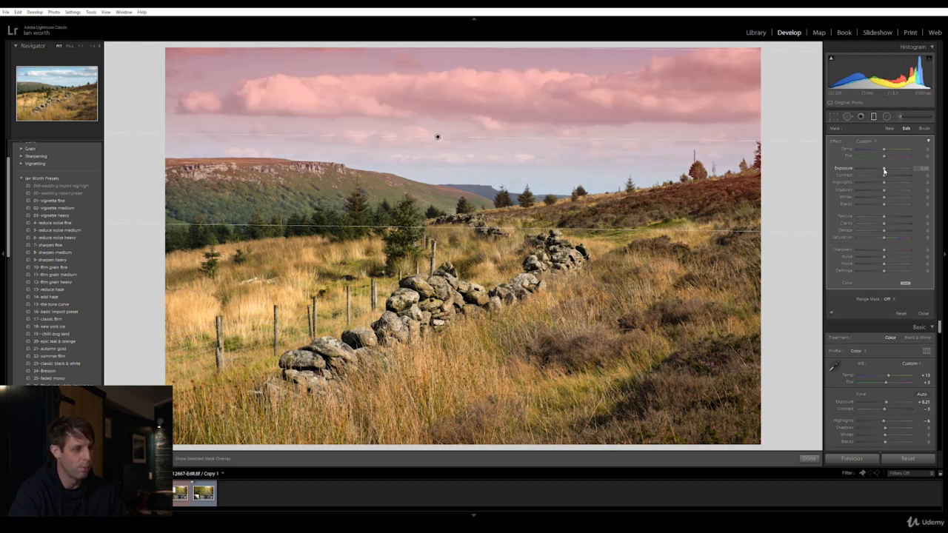
key(o)
drag(884, 171, 878, 171)
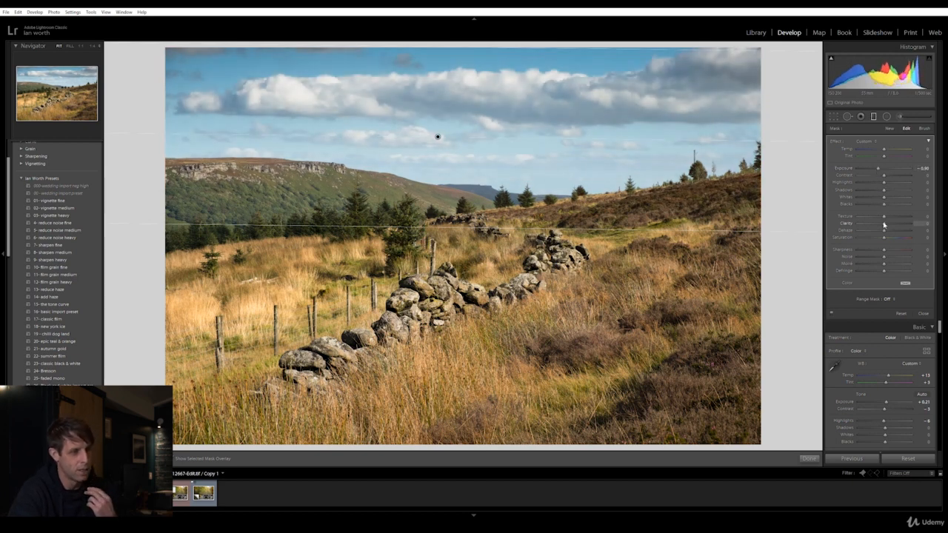
- Set the sky graduated filter's clarity to 17 and saturation to -11
drag(884, 223, 888, 225)
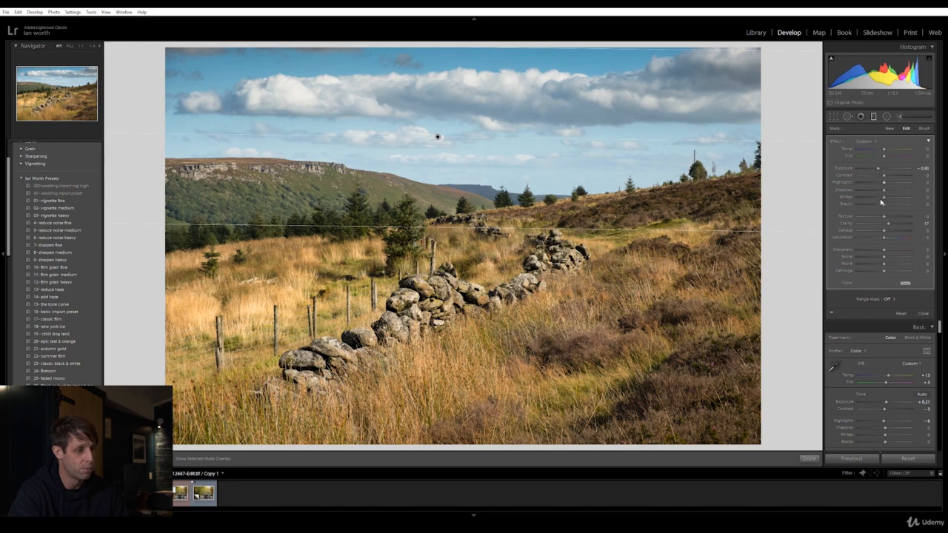
drag(883, 239, 881, 238)
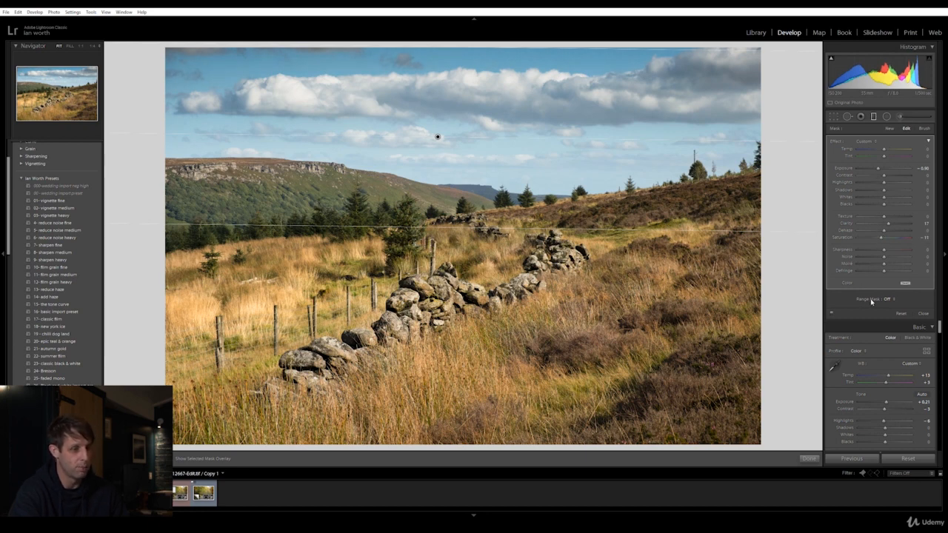
- Apply a Luminance range mask to the sky graduated filter and display the luminance mask over the photo
click(894, 300)
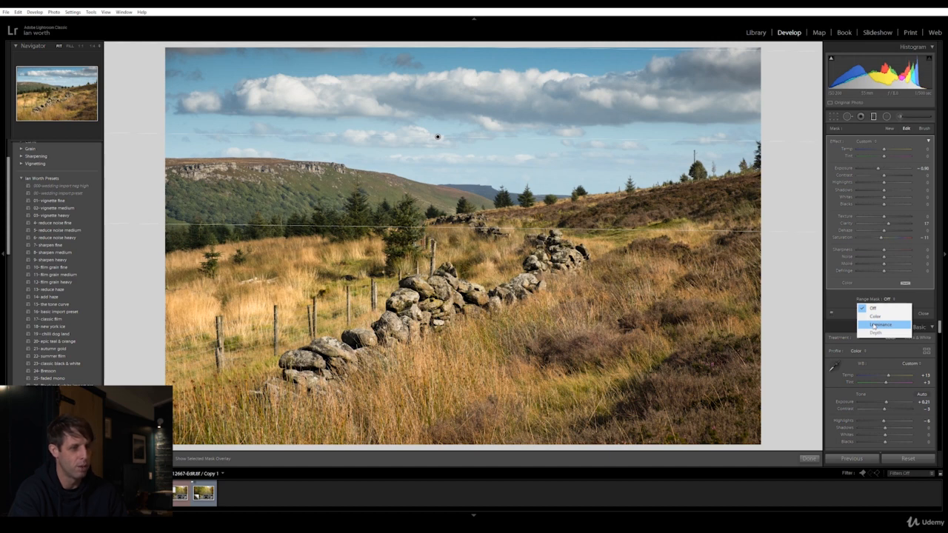
click(876, 325)
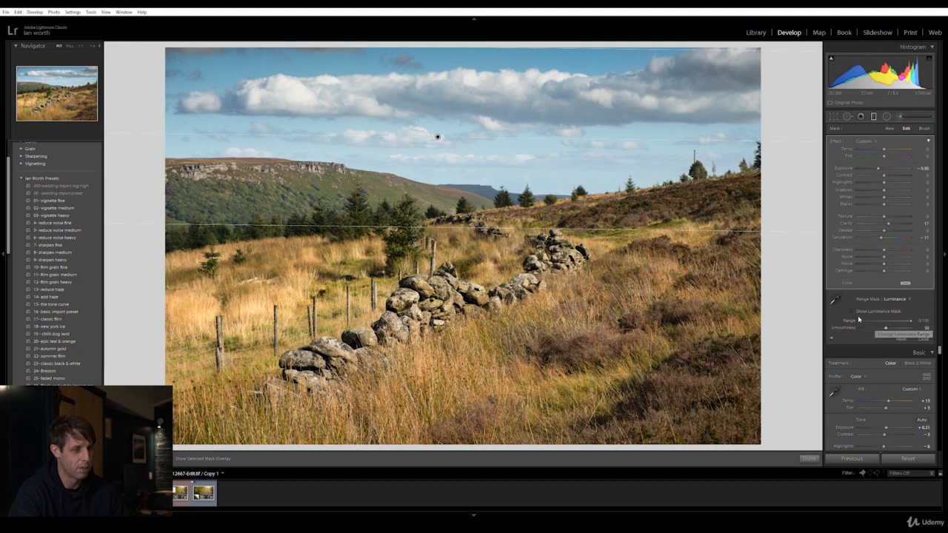
click(852, 312)
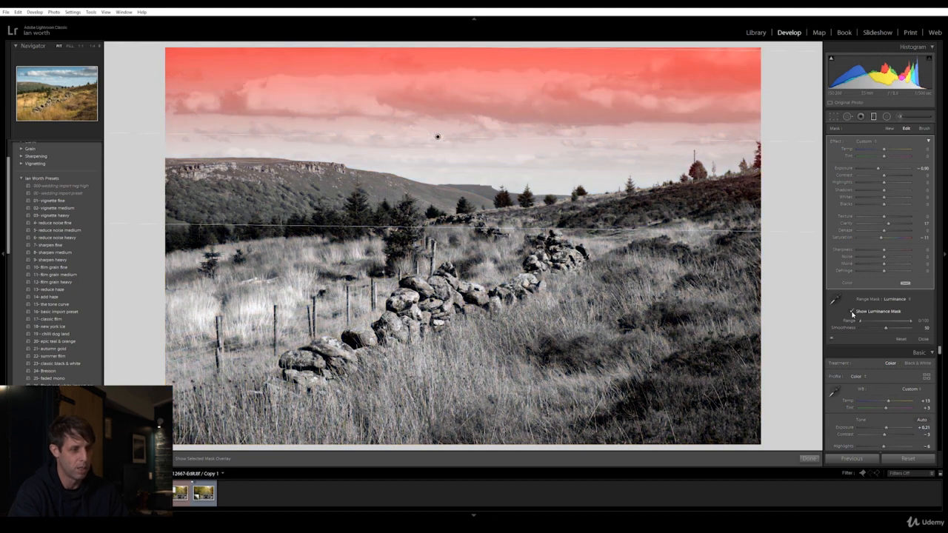
click(852, 312)
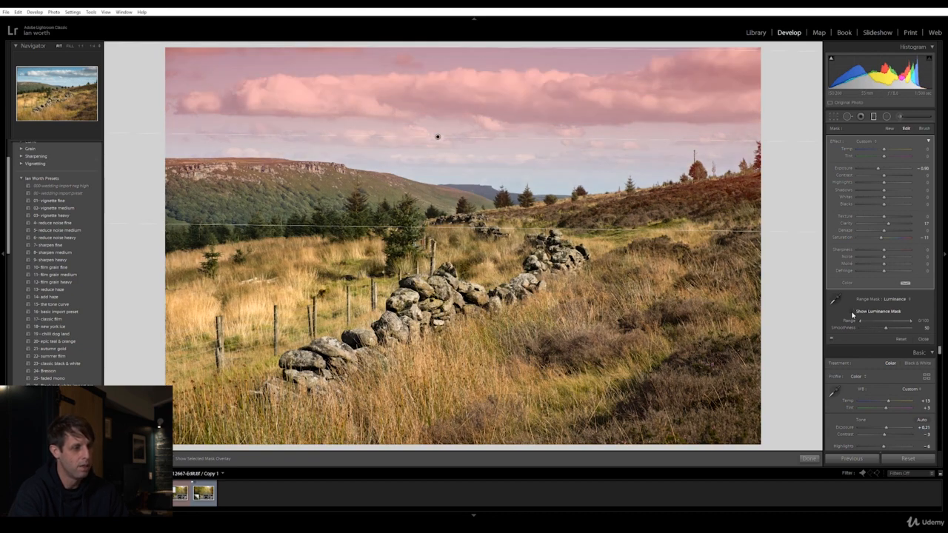
key(o)
key(o)
click(853, 312)
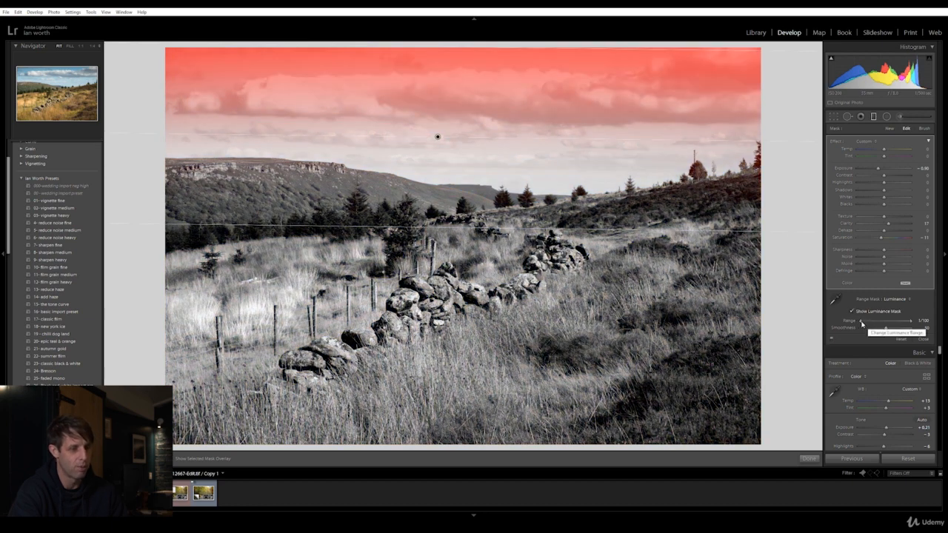
- Set the luminance mask's range to 32/100 and smoothness to about 53, and hide the mask display
drag(861, 324, 876, 323)
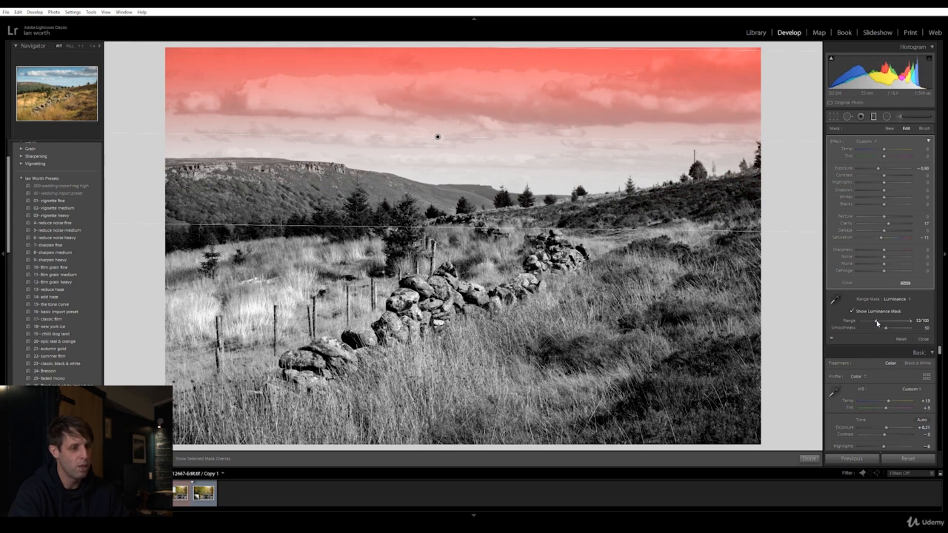
drag(885, 330, 887, 329)
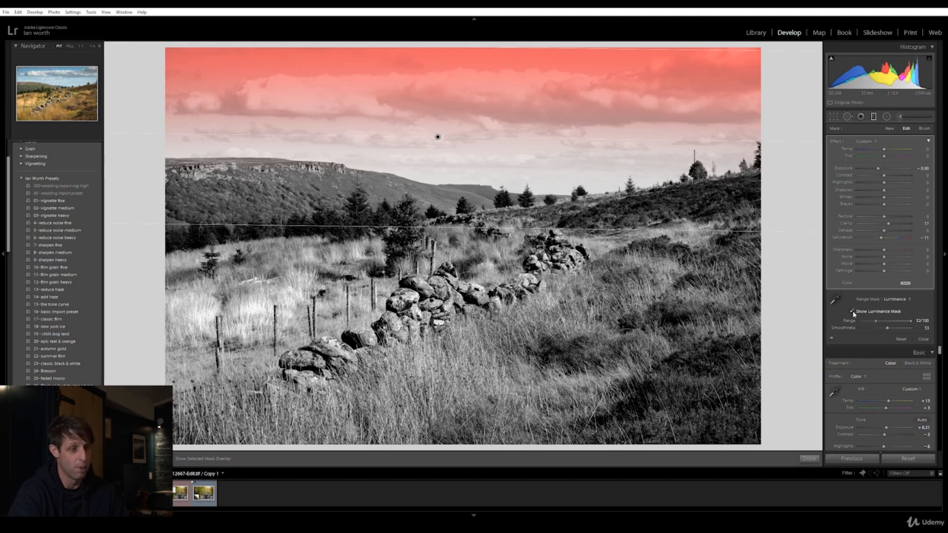
click(854, 313)
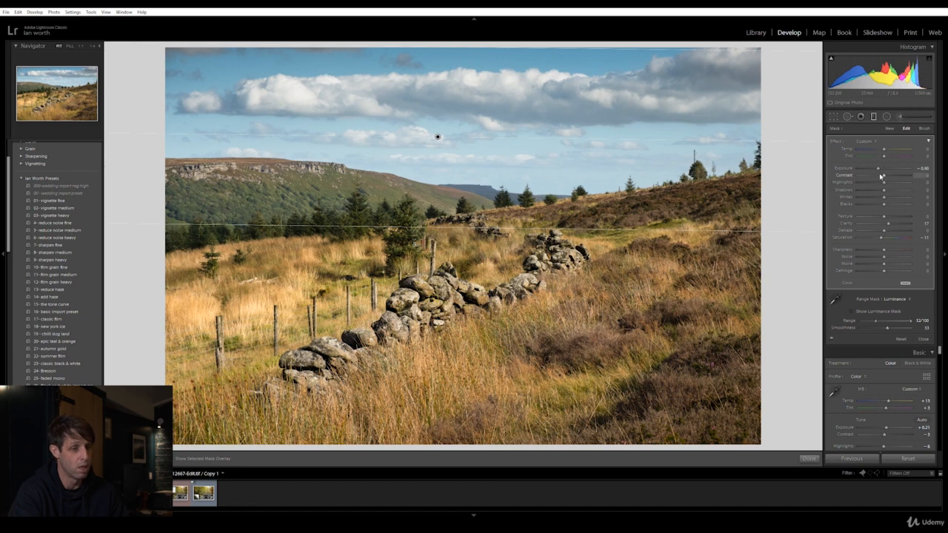
- Preview the graduated filter with exposure at -4.00, return it to about -0.9, and finish editing the filter
drag(878, 171, 856, 170)
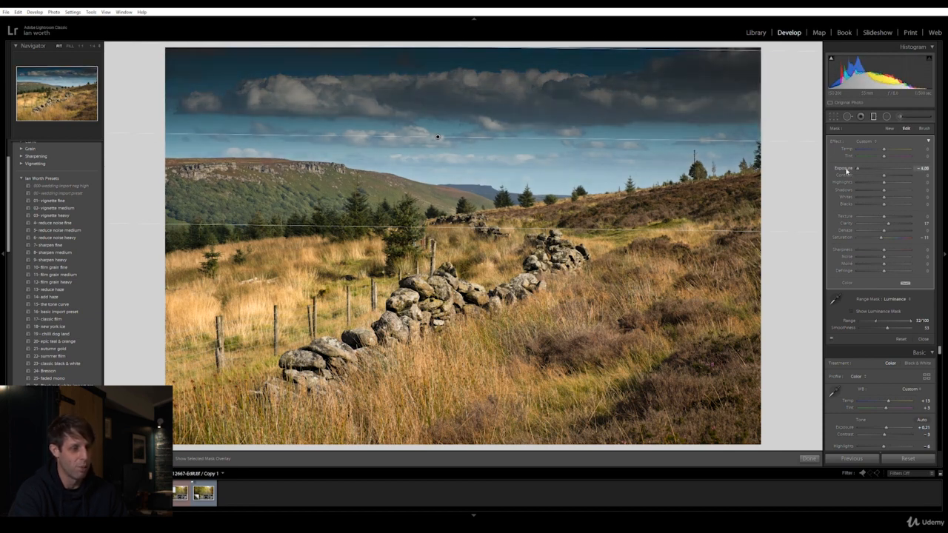
drag(859, 171, 879, 172)
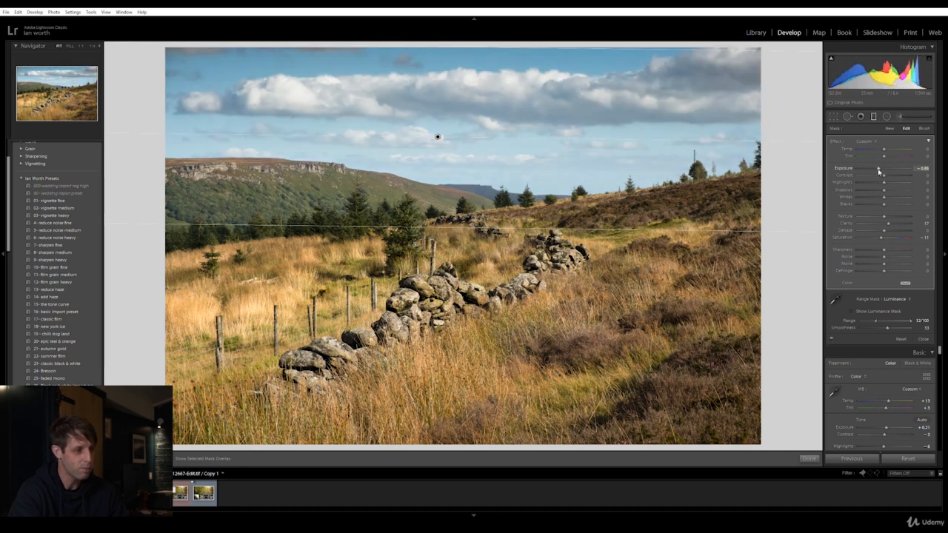
click(809, 459)
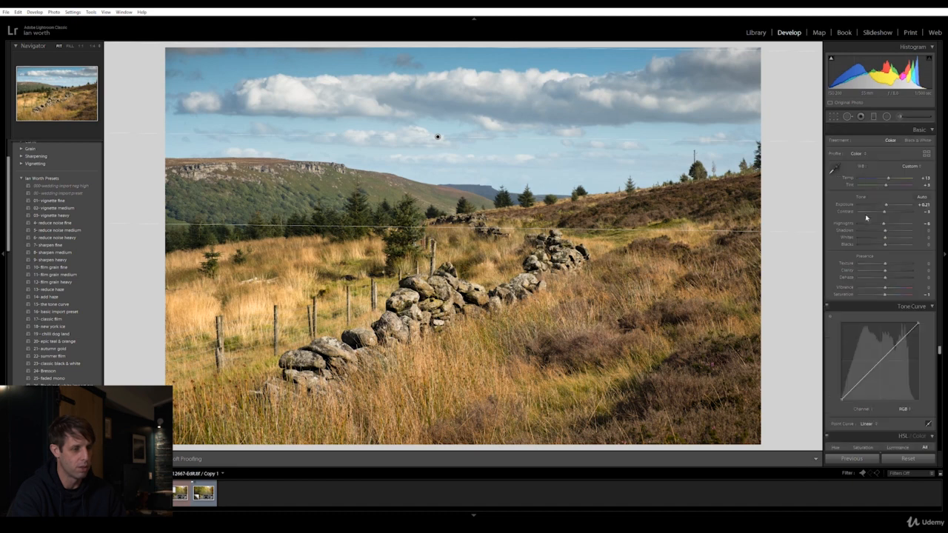
- Draw a large radial filter around the stone wall landscape, narrow it, and centre it on the photo
click(886, 116)
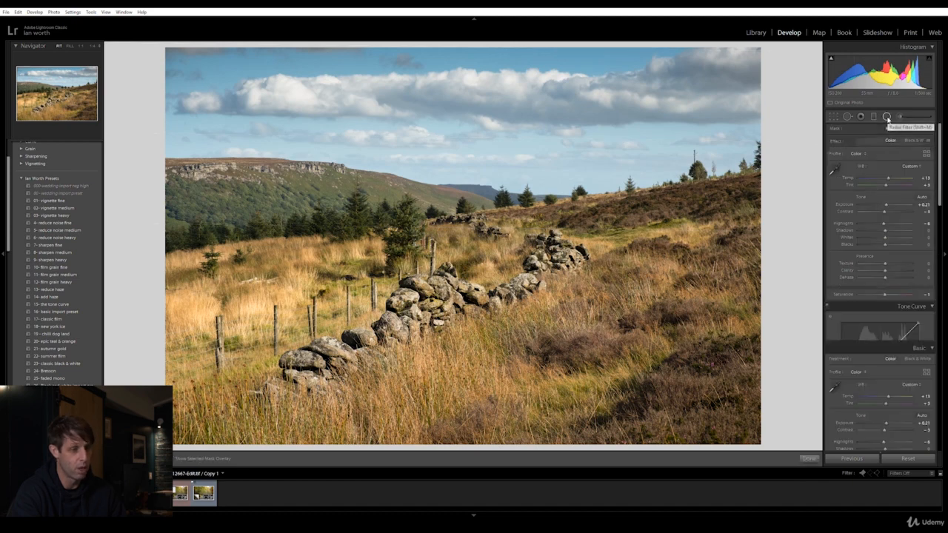
click(886, 116)
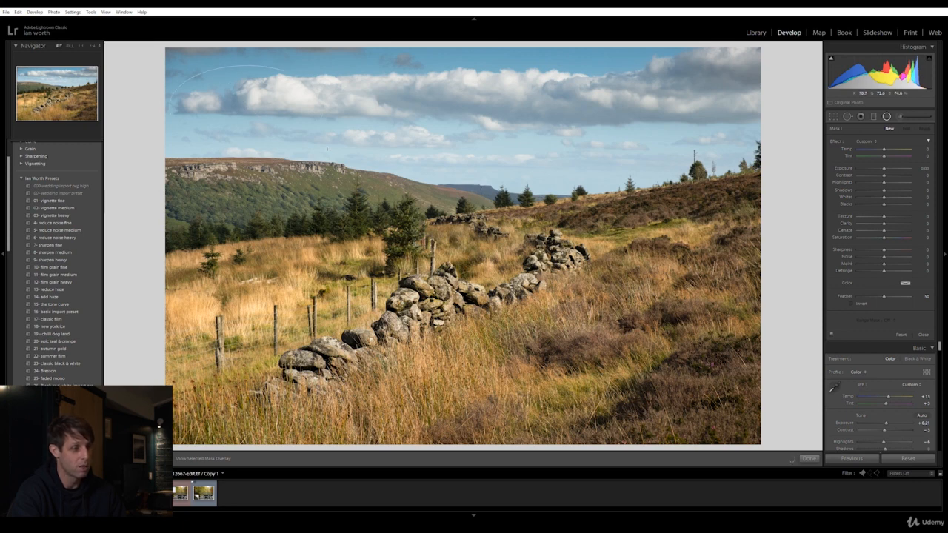
drag(328, 149, 604, 381)
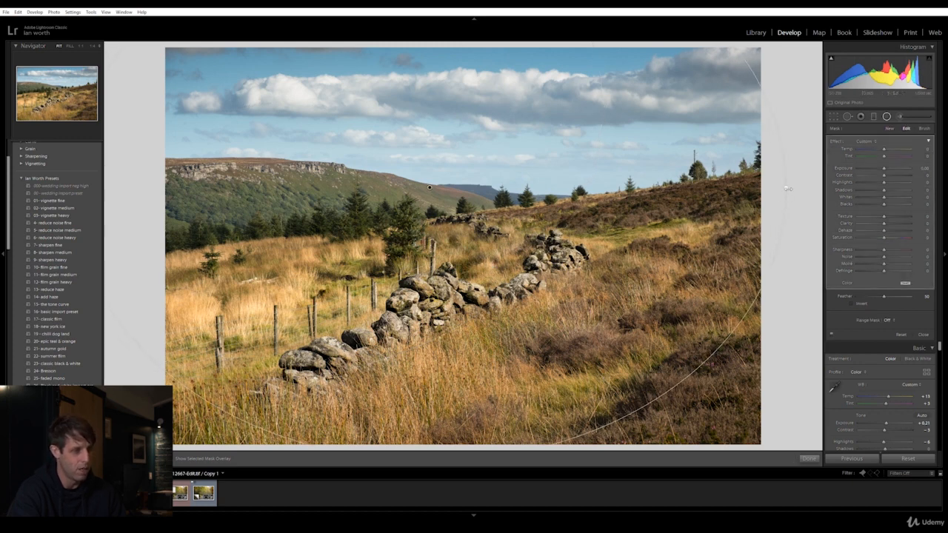
drag(787, 189, 694, 197)
drag(582, 234, 613, 268)
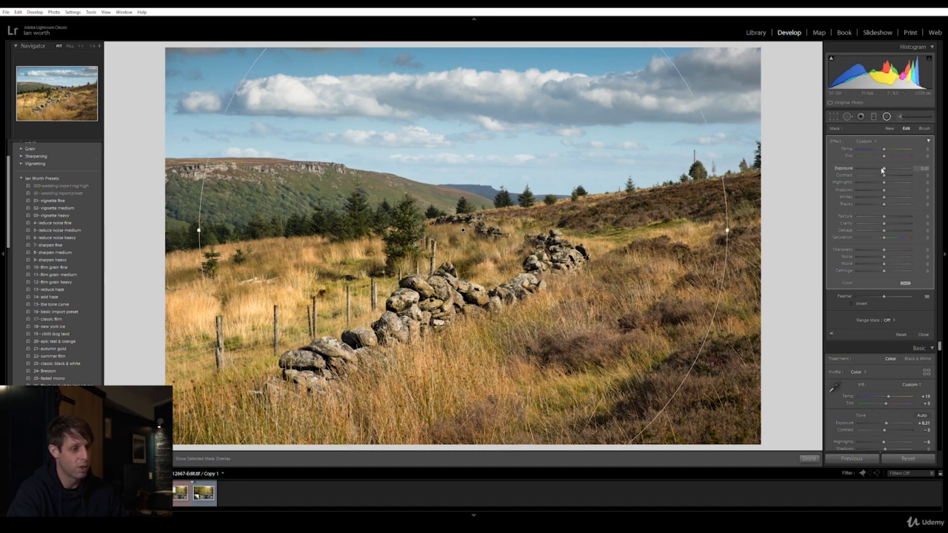
- Darken outside the radial filter with exposure -0.68 and feather 59, and finish editing the filter
drag(883, 170, 878, 171)
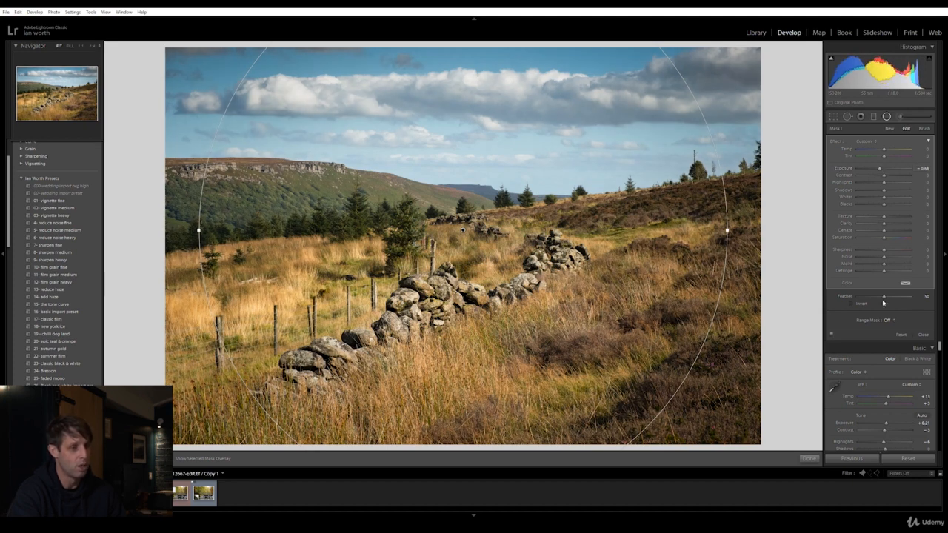
mouse_move(886, 298)
mouse_down()
mouse_move(901, 299)
mouse_move(856, 297)
mouse_move(890, 296)
mouse_up()
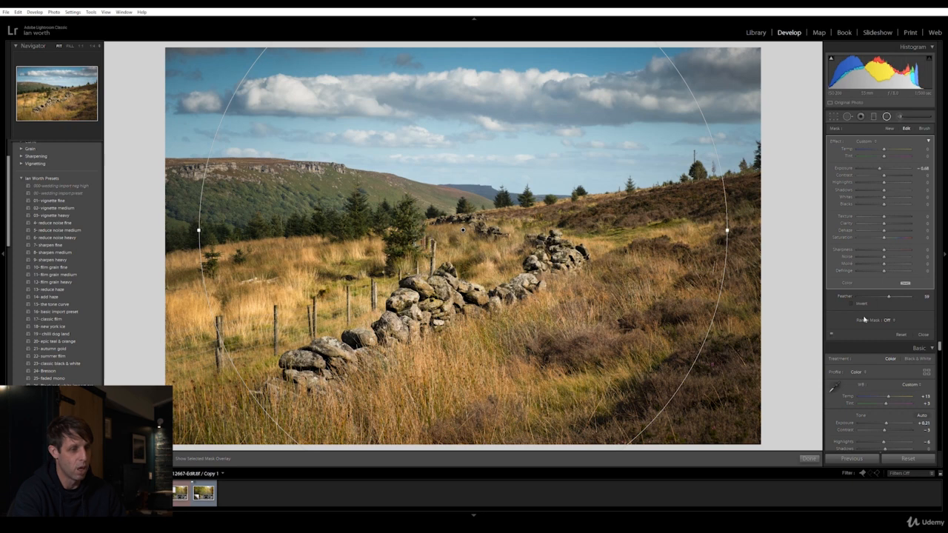
click(808, 459)
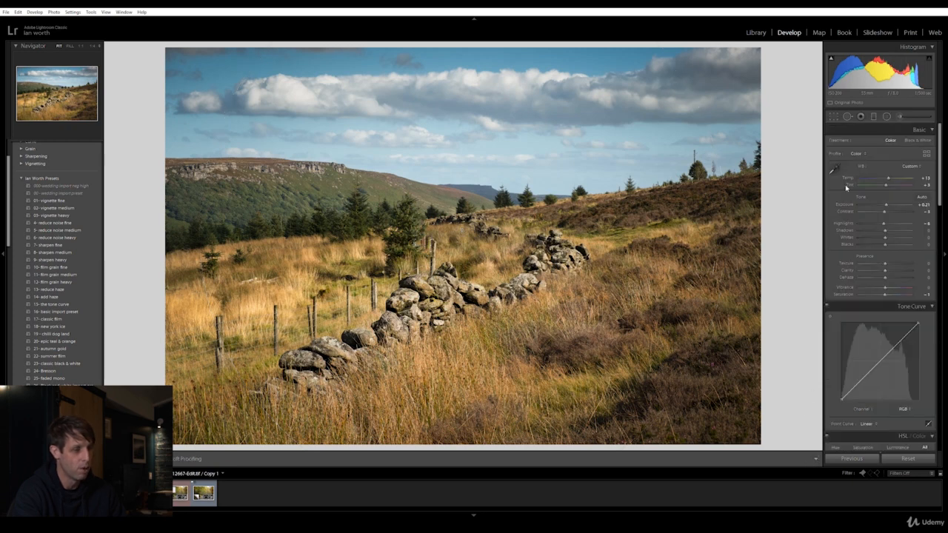
- Draw a narrow tilted radial filter along the stone wall, invert it to affect the inside, and close the tool
click(886, 116)
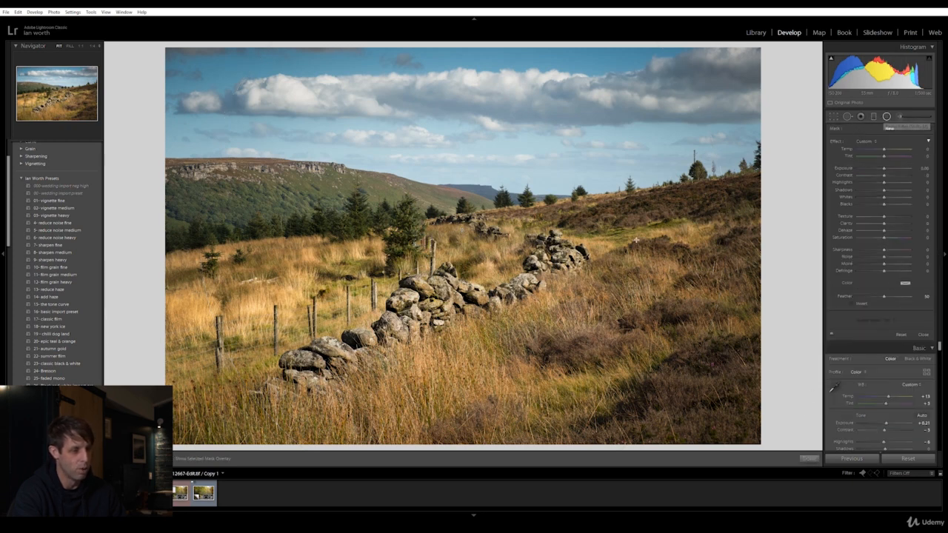
drag(437, 318, 563, 252)
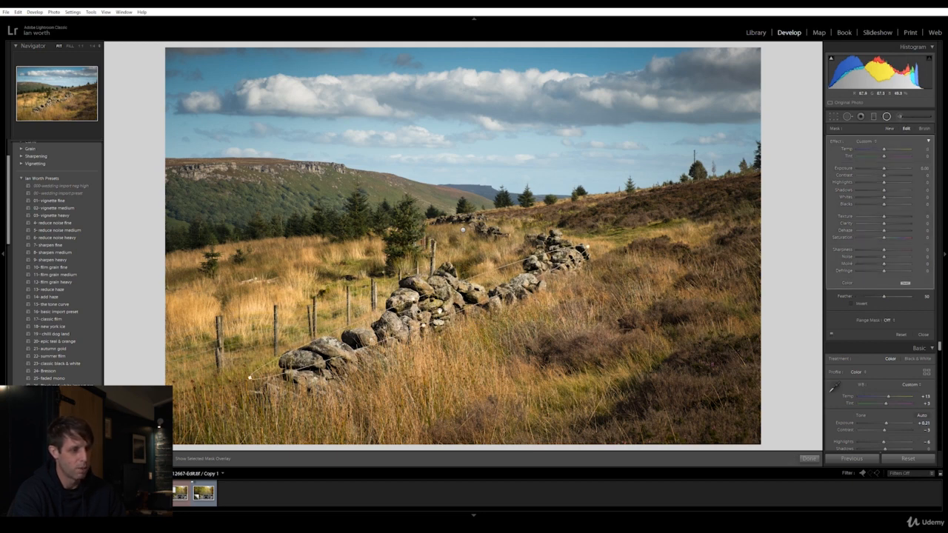
drag(424, 327, 426, 332)
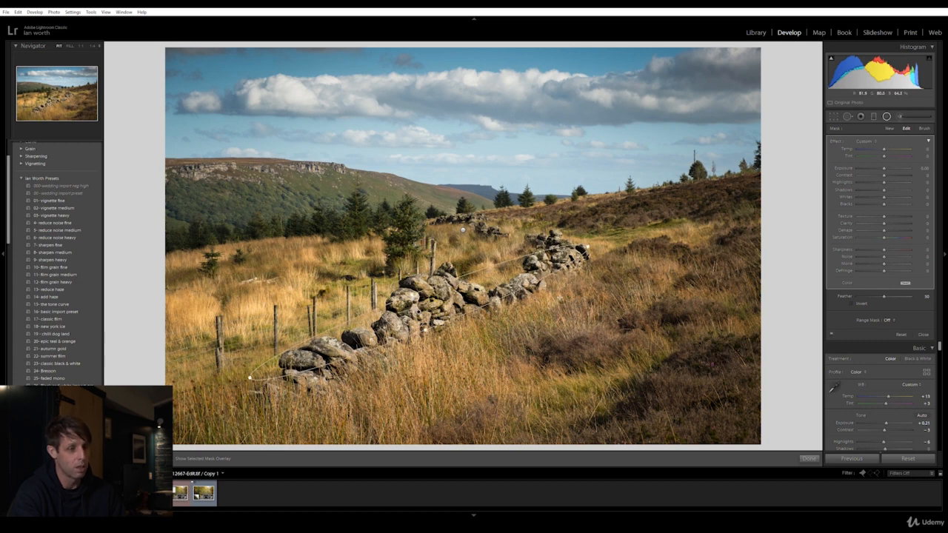
click(852, 304)
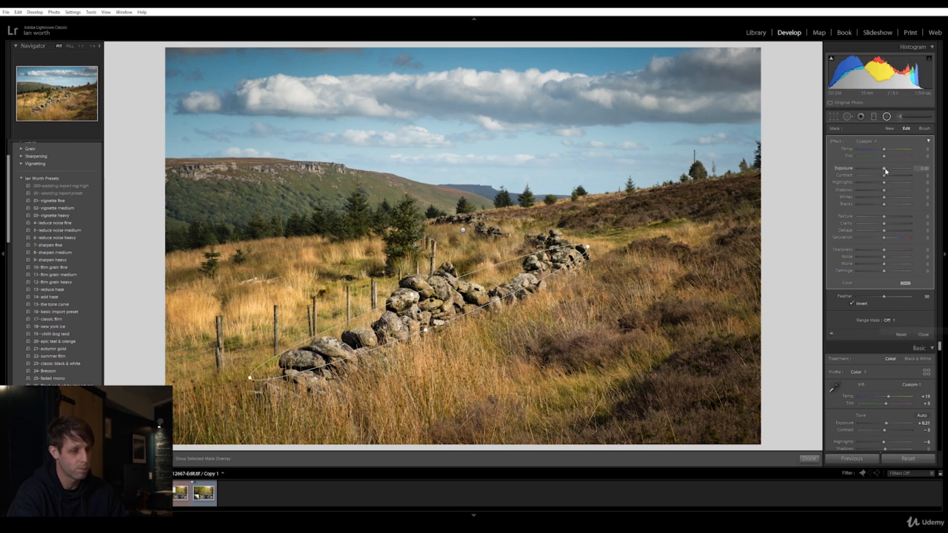
click(808, 460)
- Open the waterfall photo and set up an adjustment brush with exposure 0.79, highlights about 15, and size 7
key(Right)
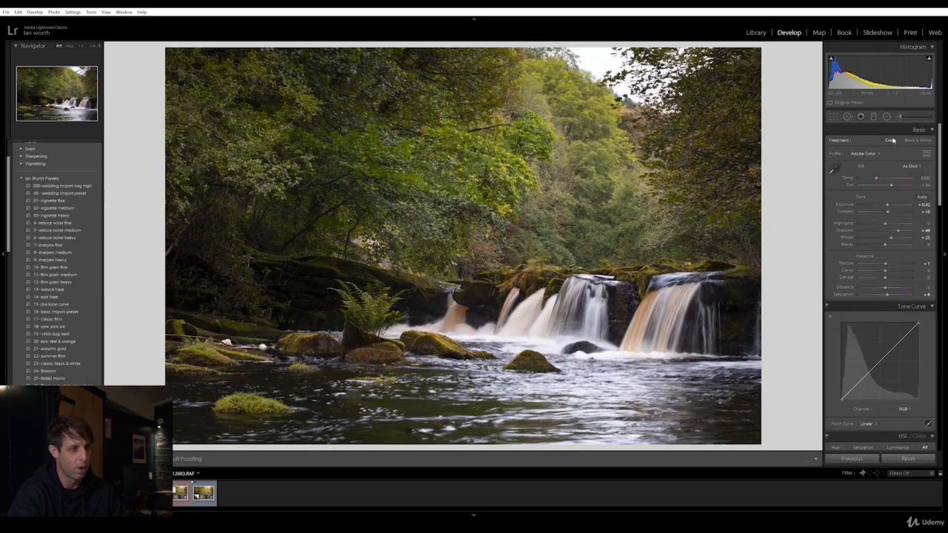
click(899, 117)
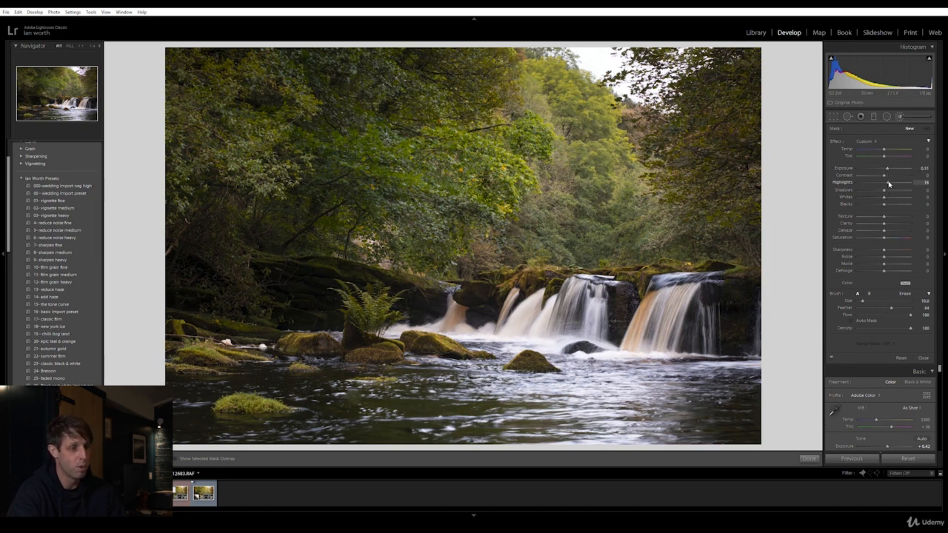
drag(887, 169, 888, 169)
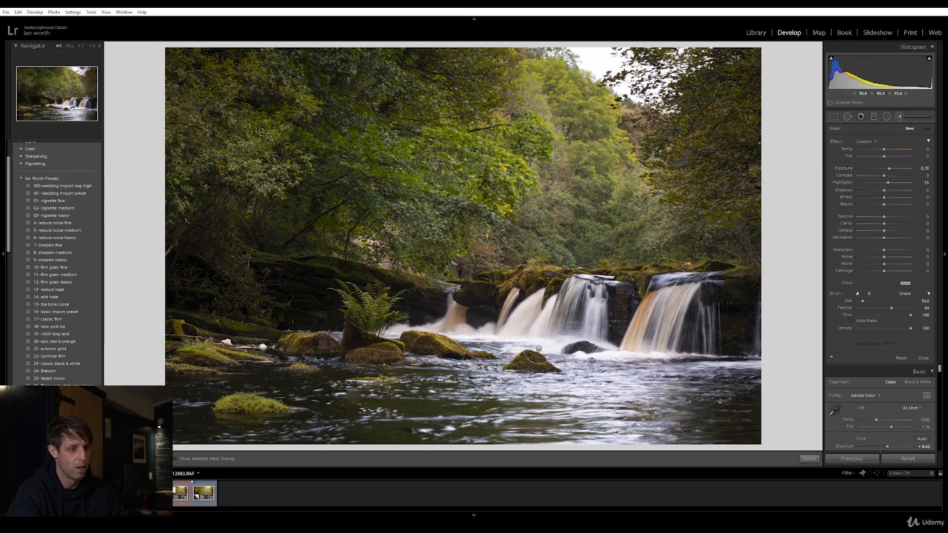
scroll(536, 356, down, 5)
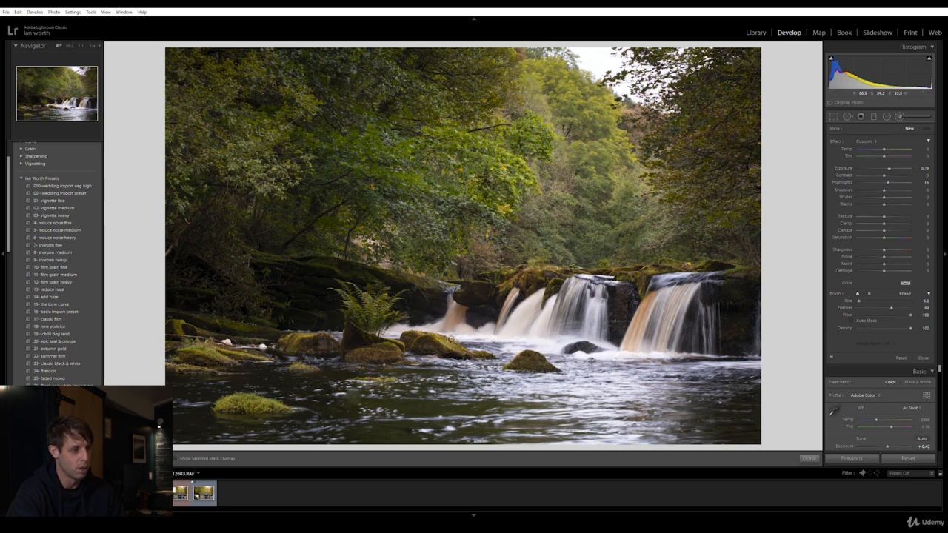
scroll(554, 307, up, 2)
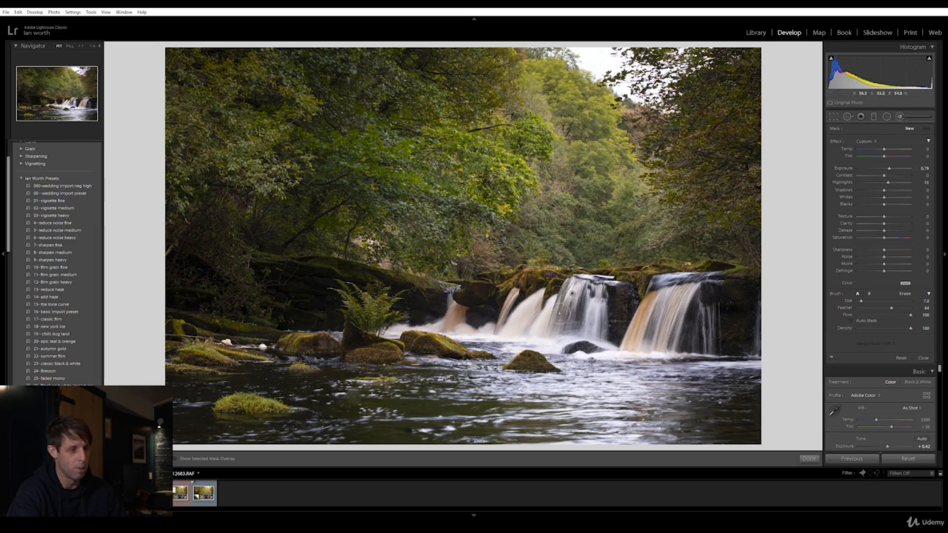
- Brush the brightening adjustment over the three cascades of the waterfall and finish the brush edit
mouse_move(554, 307)
mouse_down()
mouse_move(518, 323)
mouse_move(570, 339)
mouse_up()
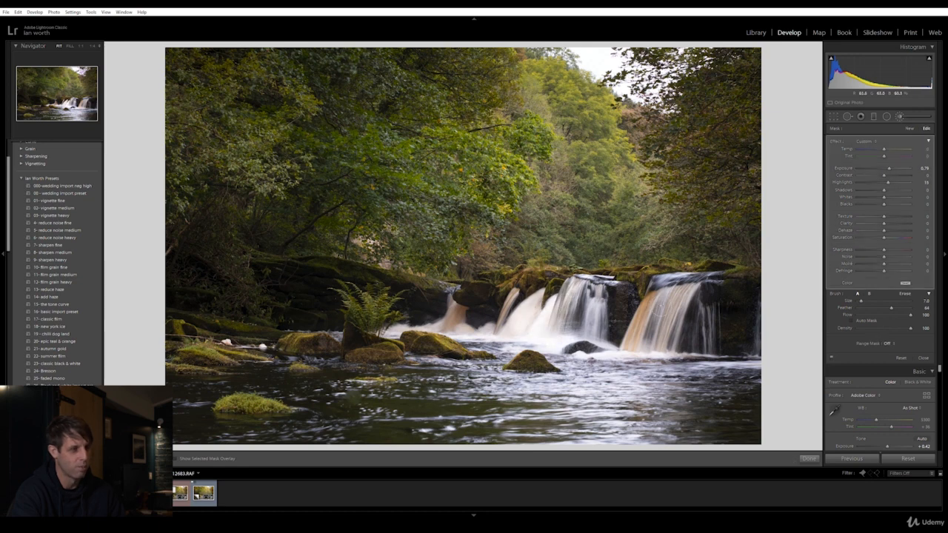
drag(679, 313, 625, 328)
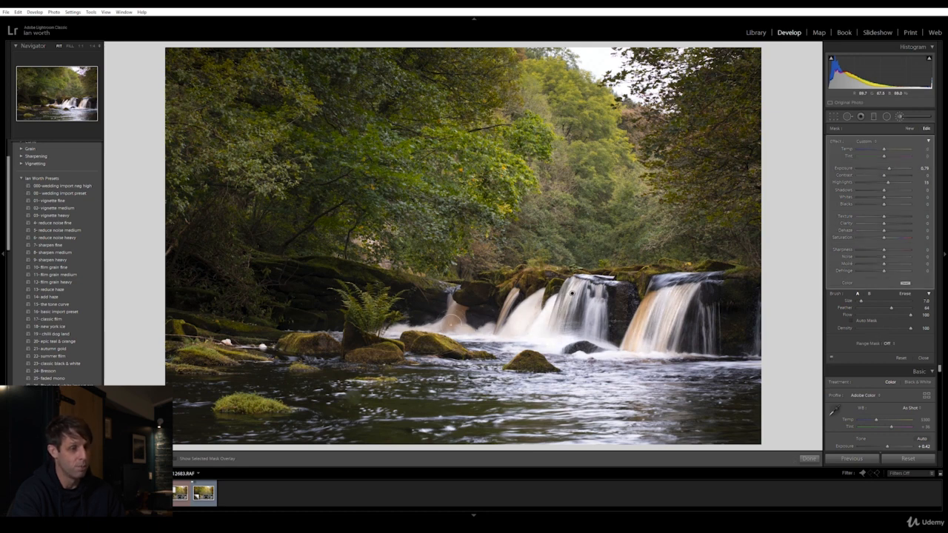
drag(482, 317, 440, 340)
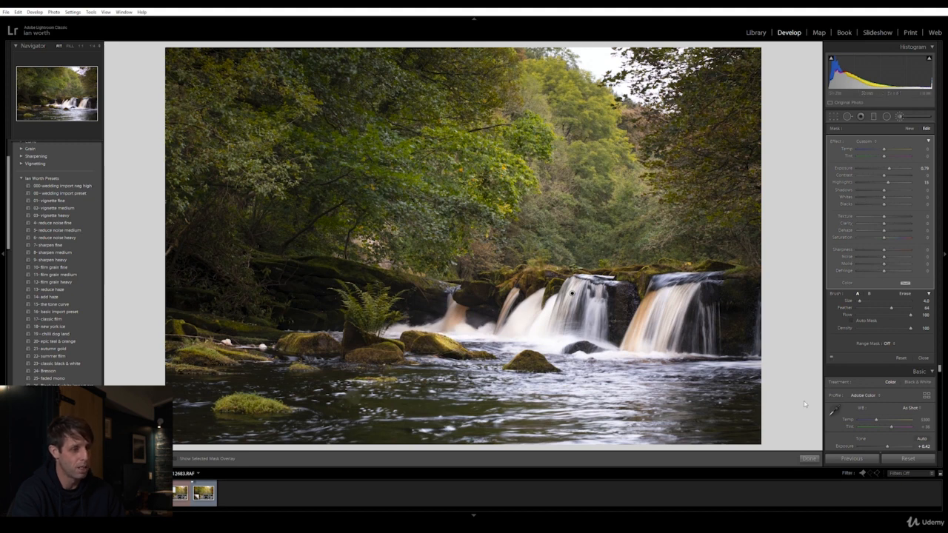
click(808, 457)
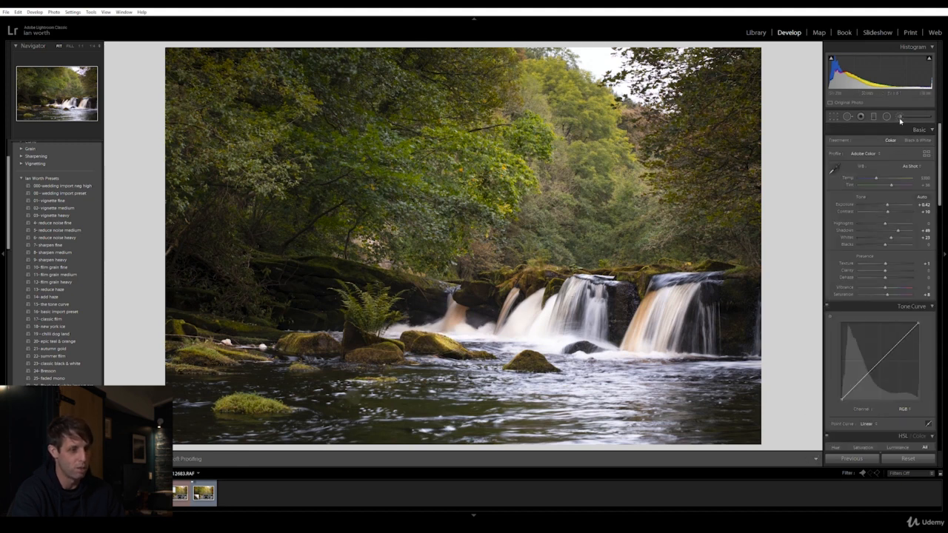
- Start a new adjustment brush with exposure -0.79 and highlights about -25 for darkening
key(k)
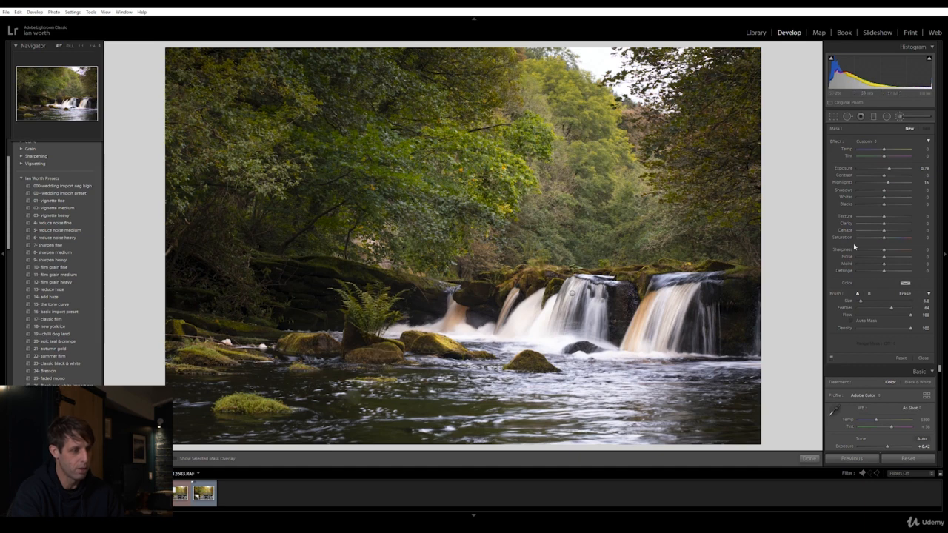
double_click(885, 171)
double_click(888, 183)
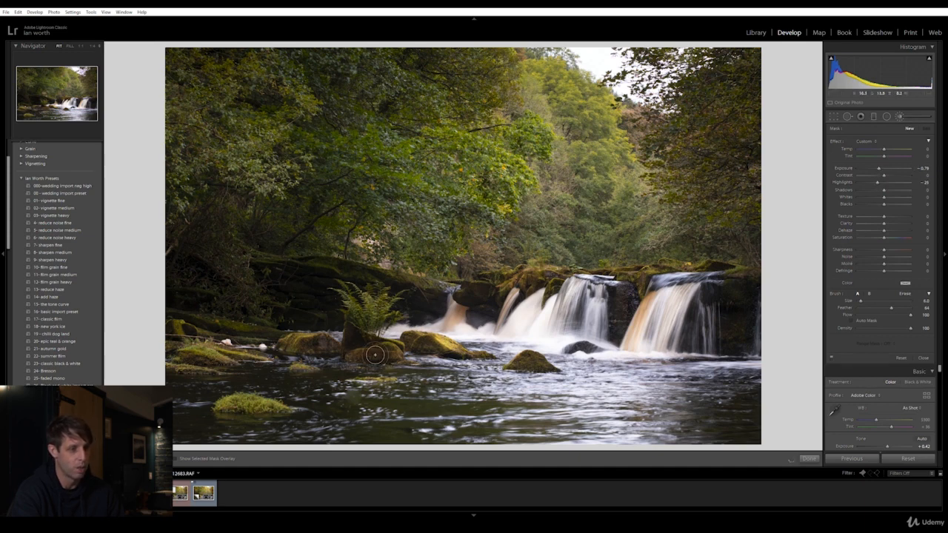
- Paint the darkening adjustment over the mossy rock beneath the fern and the small rock in midstream
mouse_move(355, 354)
mouse_down()
mouse_move(304, 352)
mouse_move(346, 345)
mouse_move(352, 354)
mouse_up()
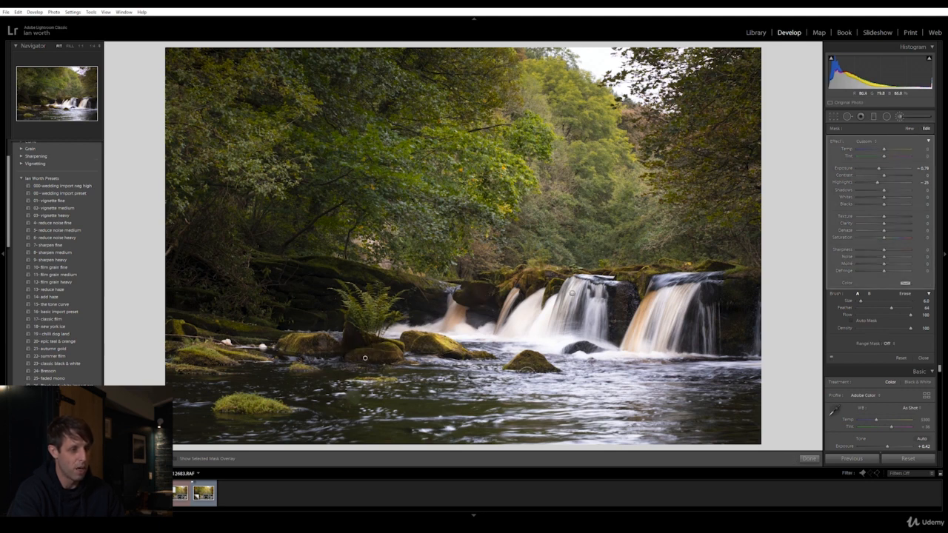
drag(527, 363, 538, 365)
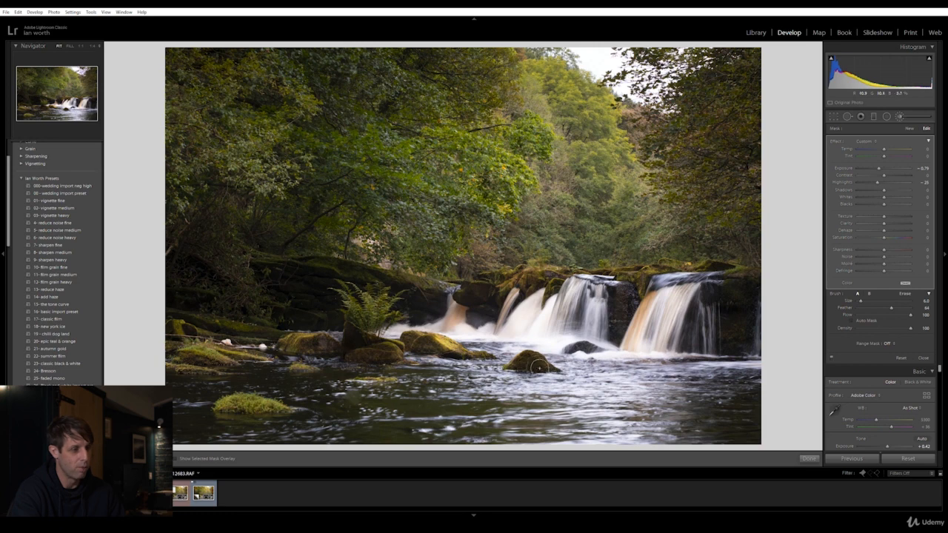
- Show the selected mask overlay and erase the brush spill around the edges of both painted rocks
key(alt)
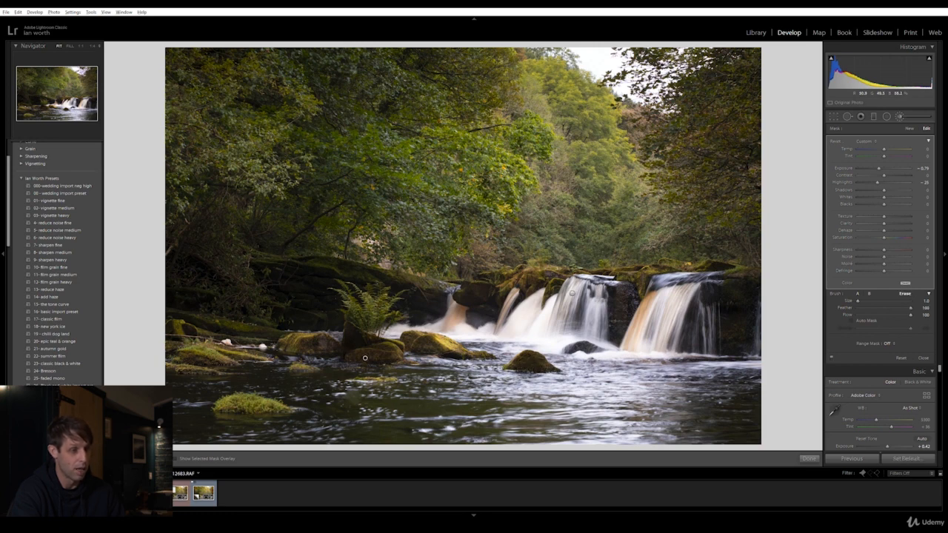
key(o)
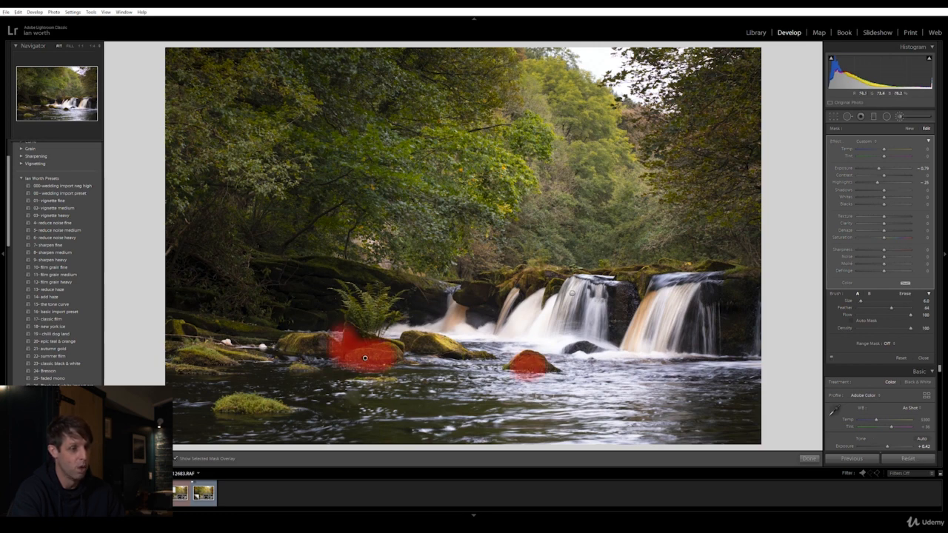
key(alt)
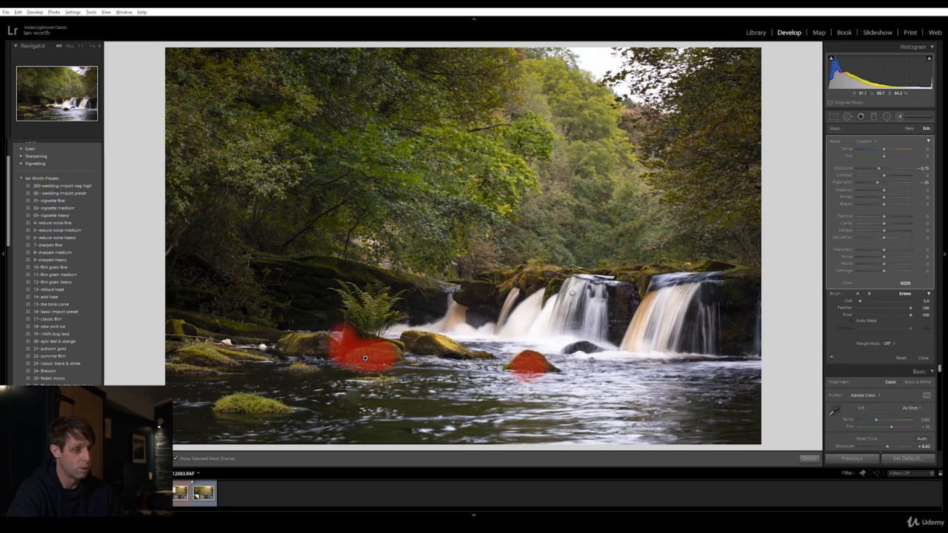
drag(519, 382, 536, 381)
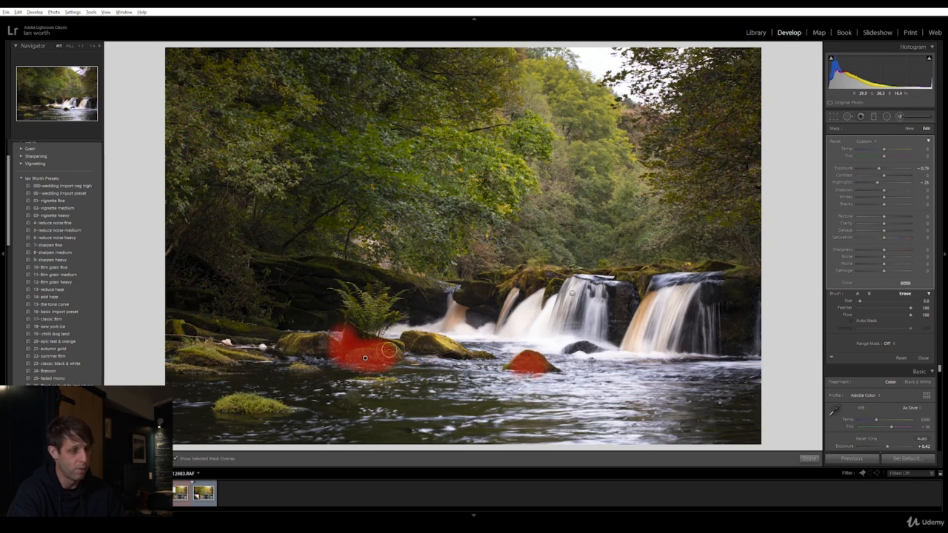
mouse_move(333, 322)
mouse_down()
mouse_move(320, 358)
mouse_move(364, 378)
mouse_move(398, 376)
mouse_up()
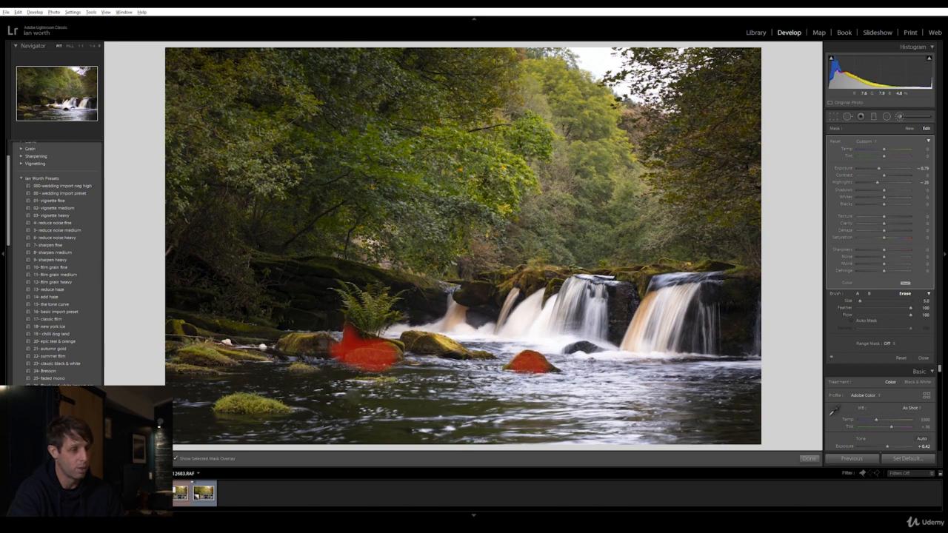
- Delete the darkening brush adjustment pinned on the rock beneath the fern
right_click(364, 359)
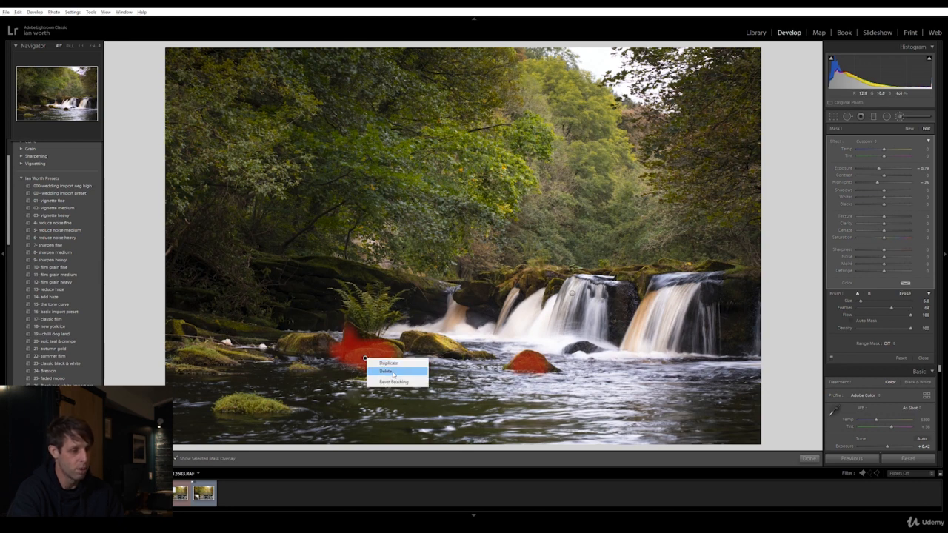
click(388, 371)
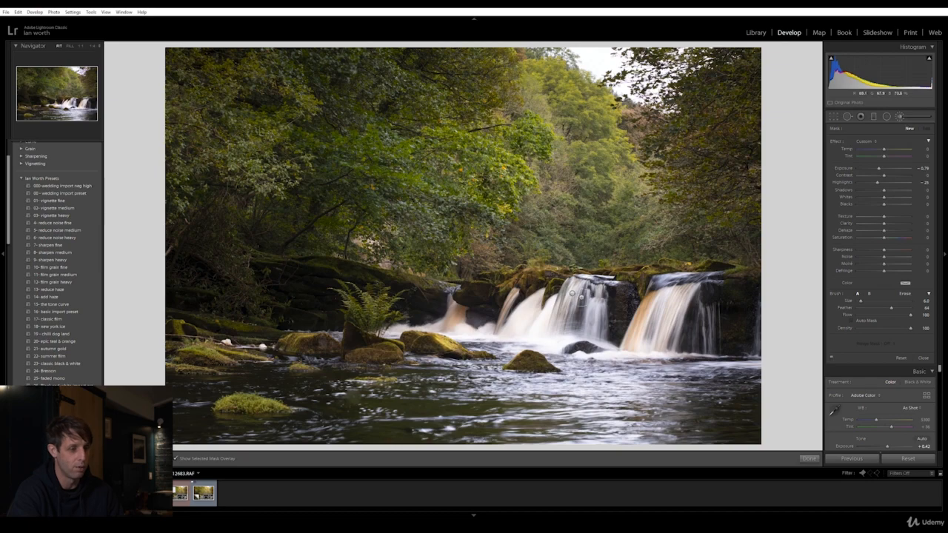